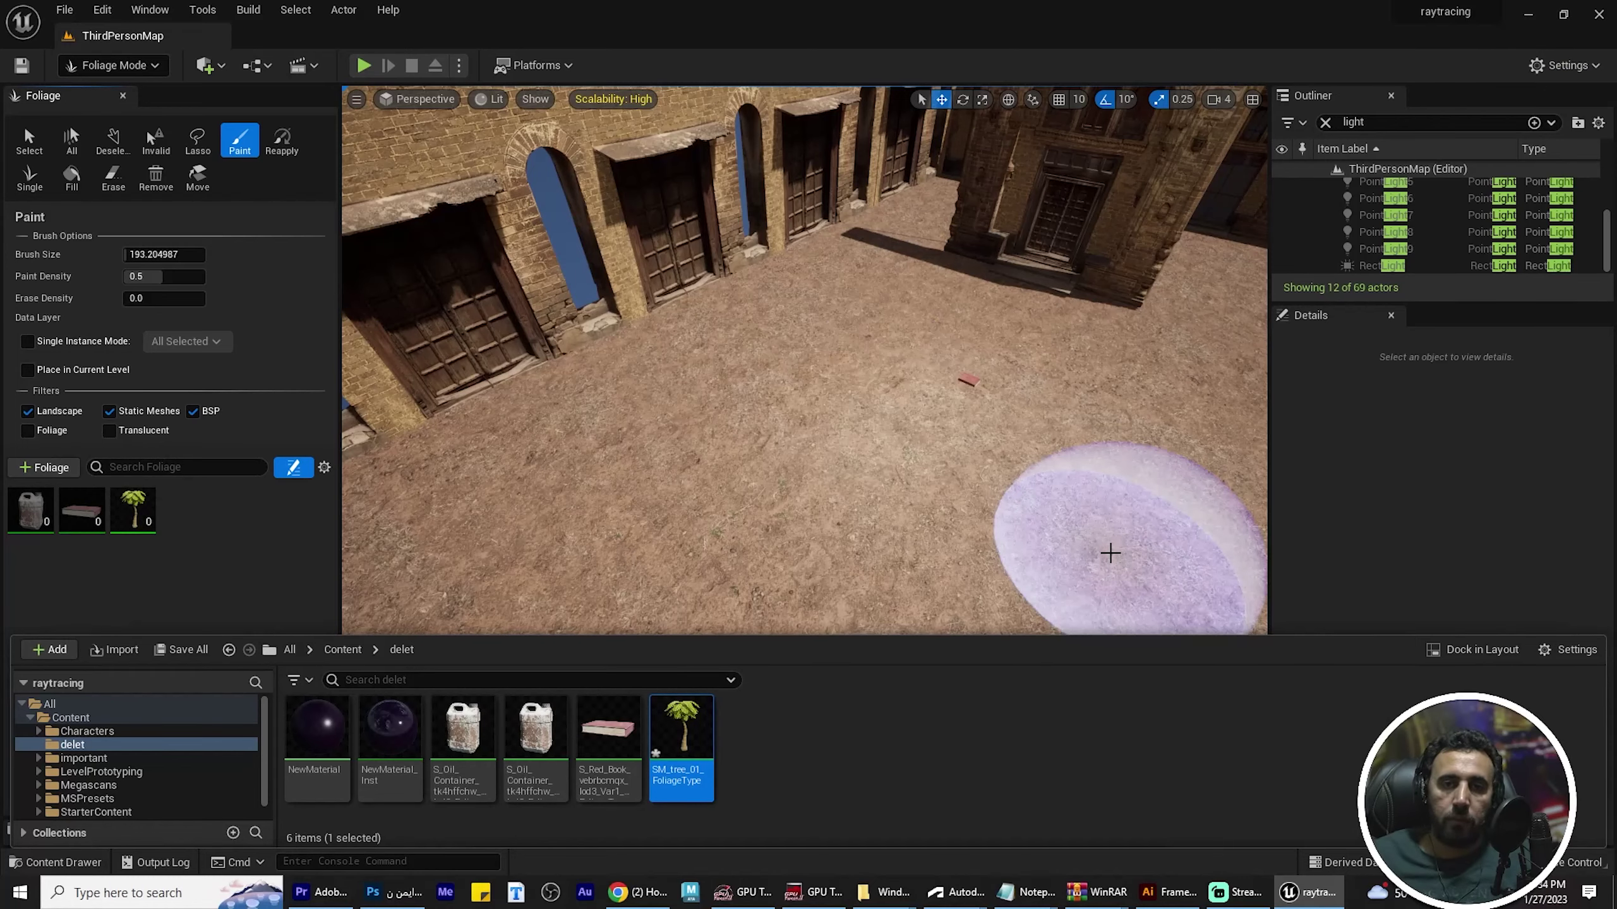
Survey the palm-filled courtyard and erase palms until only five instances remain.
right_drag(828, 395, 853, 382)
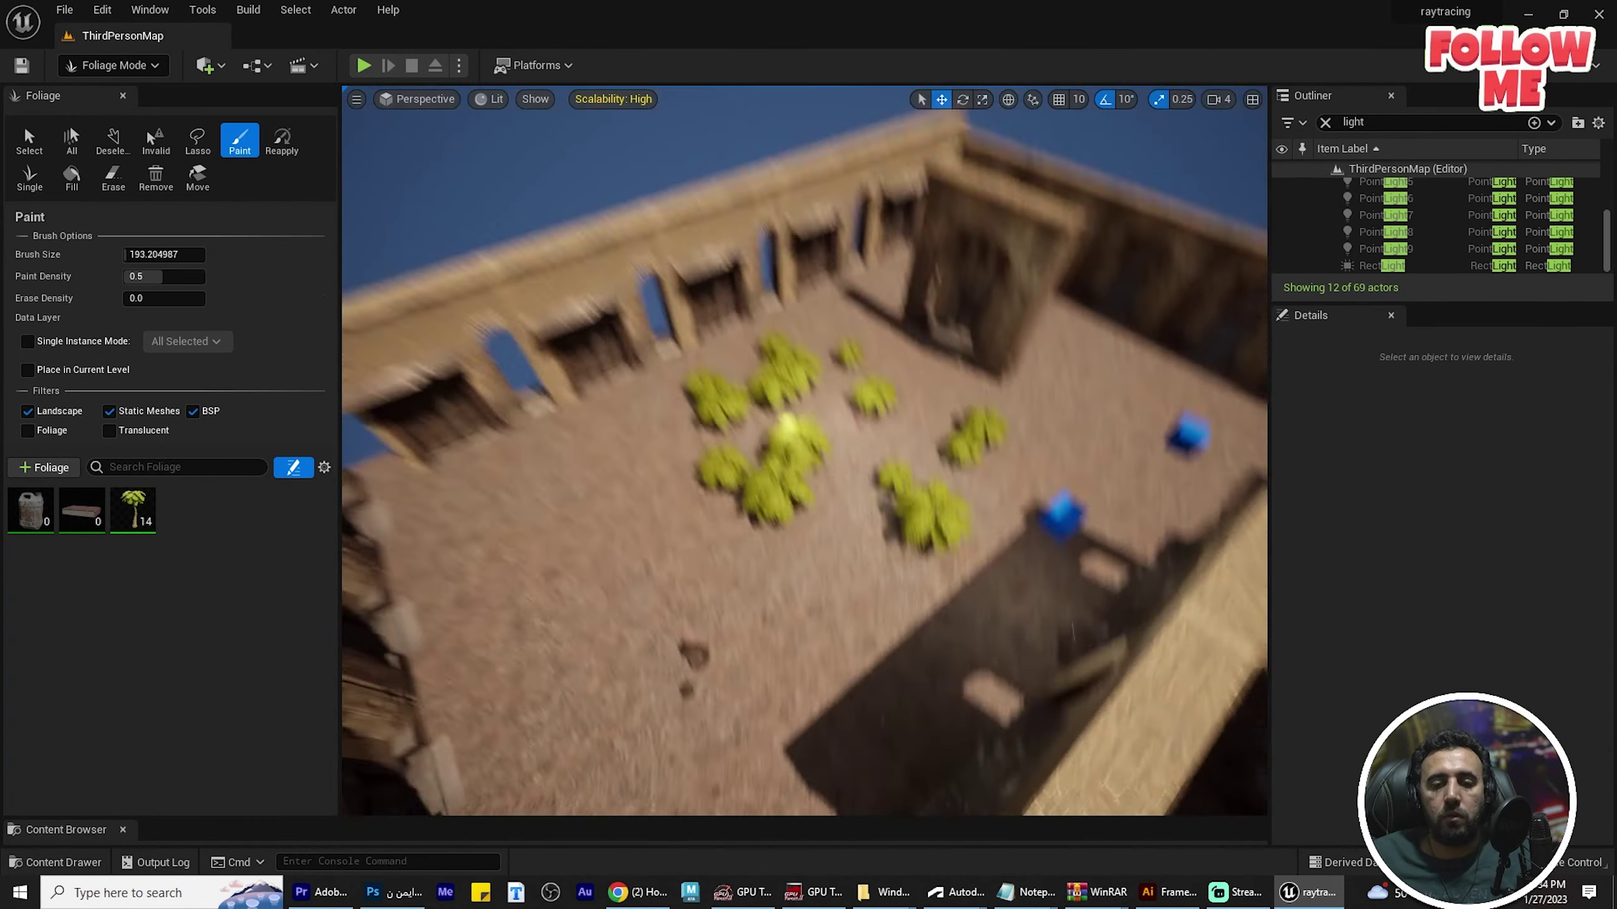
right_drag(738, 506, 738, 506)
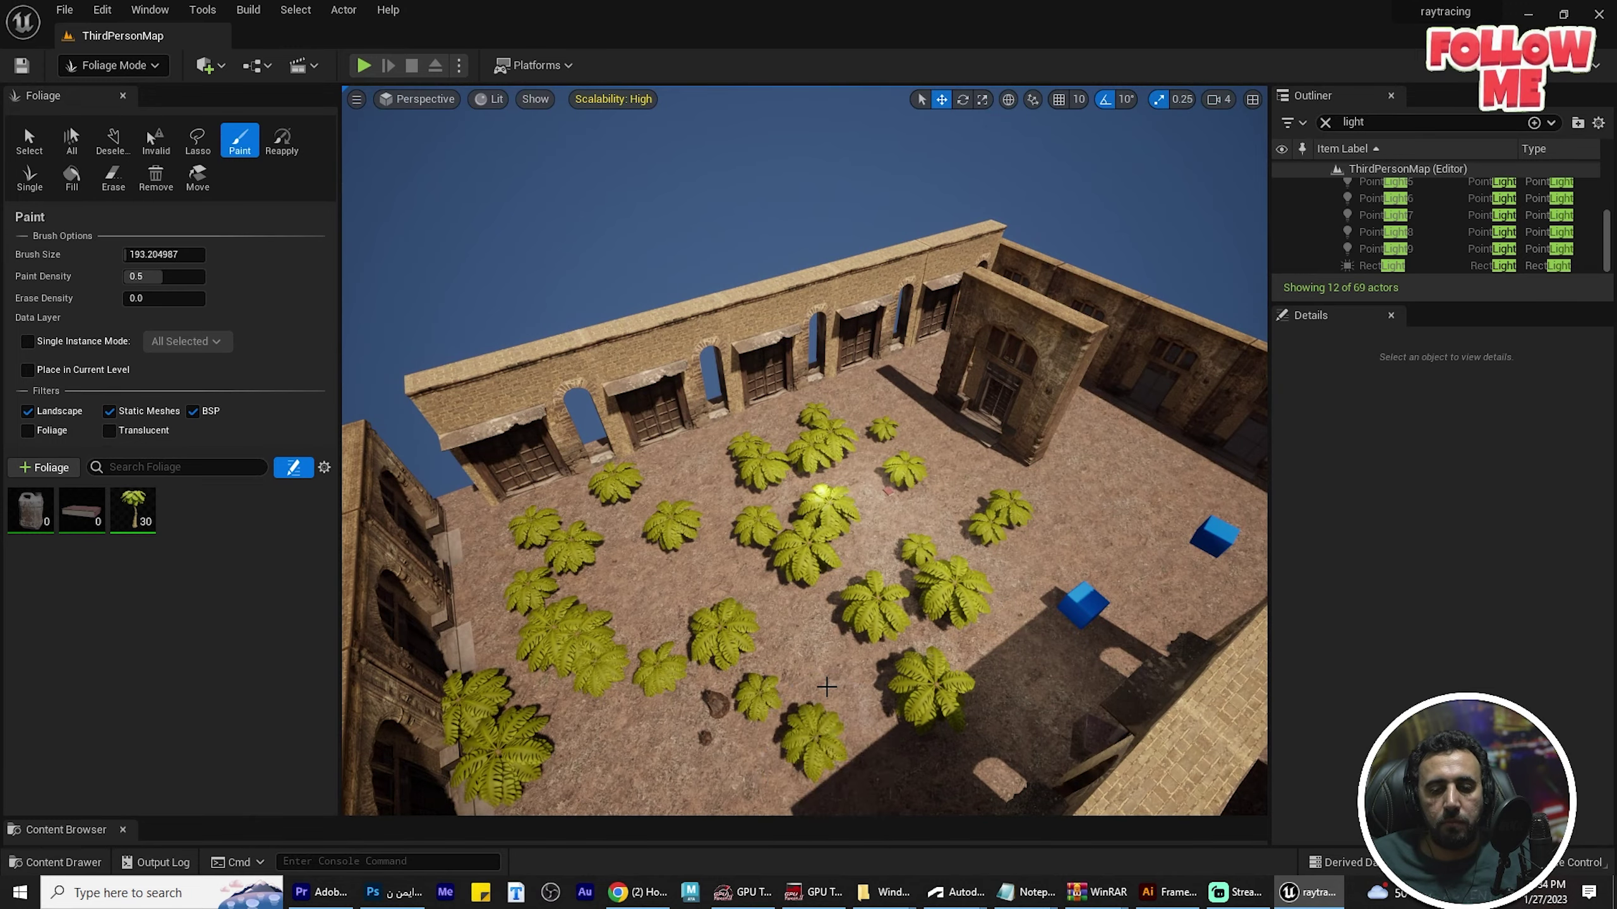
right_drag(826, 687, 826, 687)
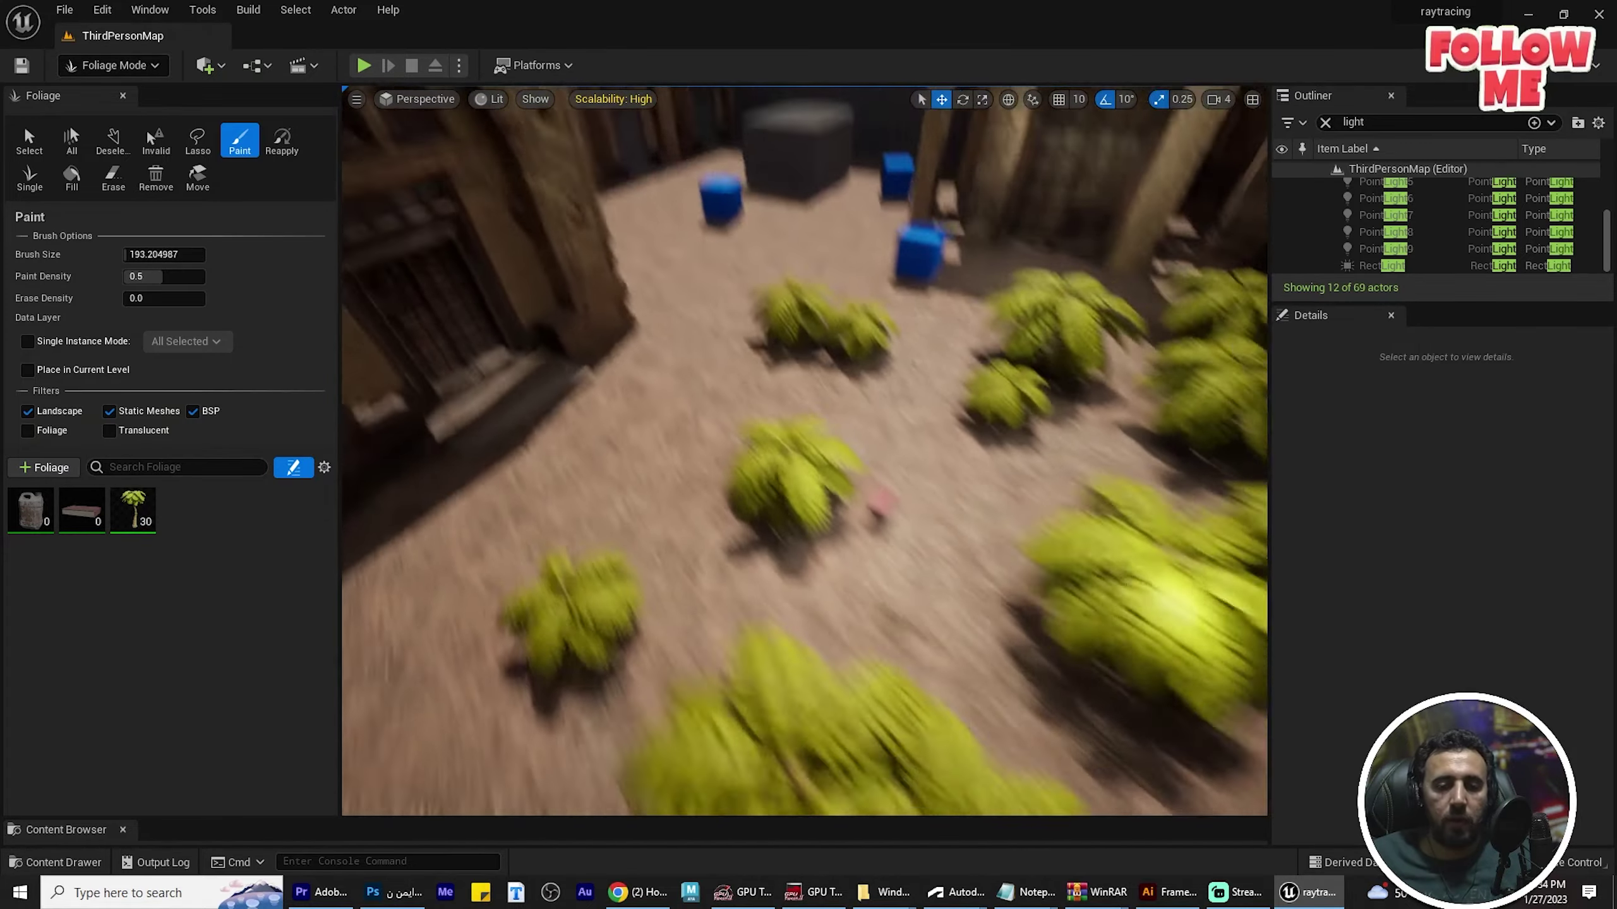
right_drag(738, 398, 738, 398)
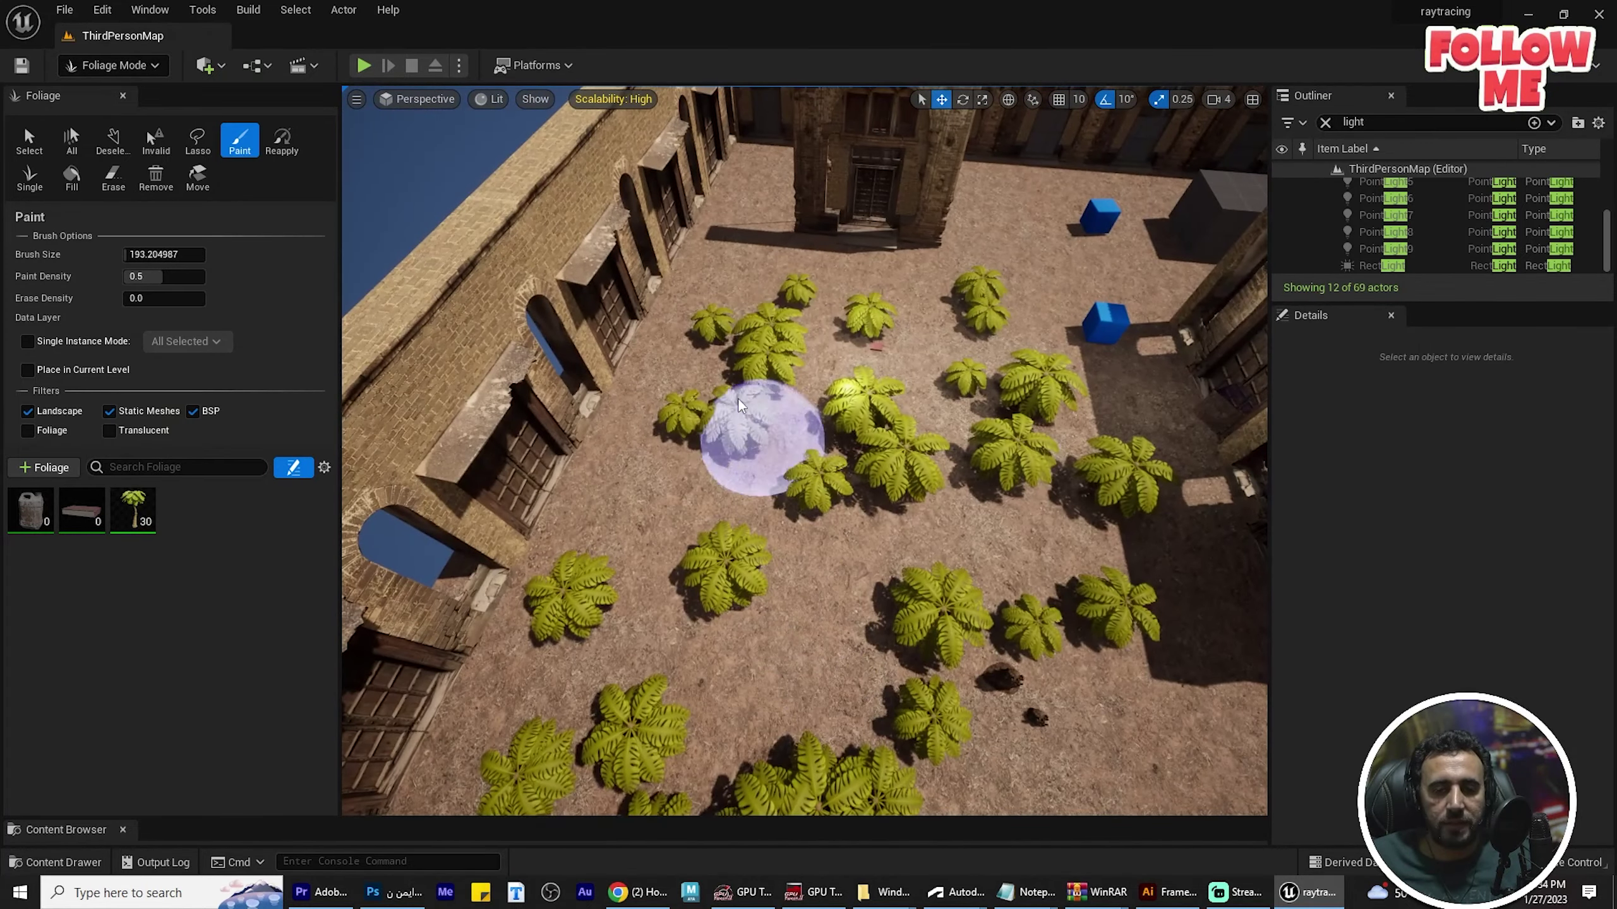
drag(746, 401, 684, 764)
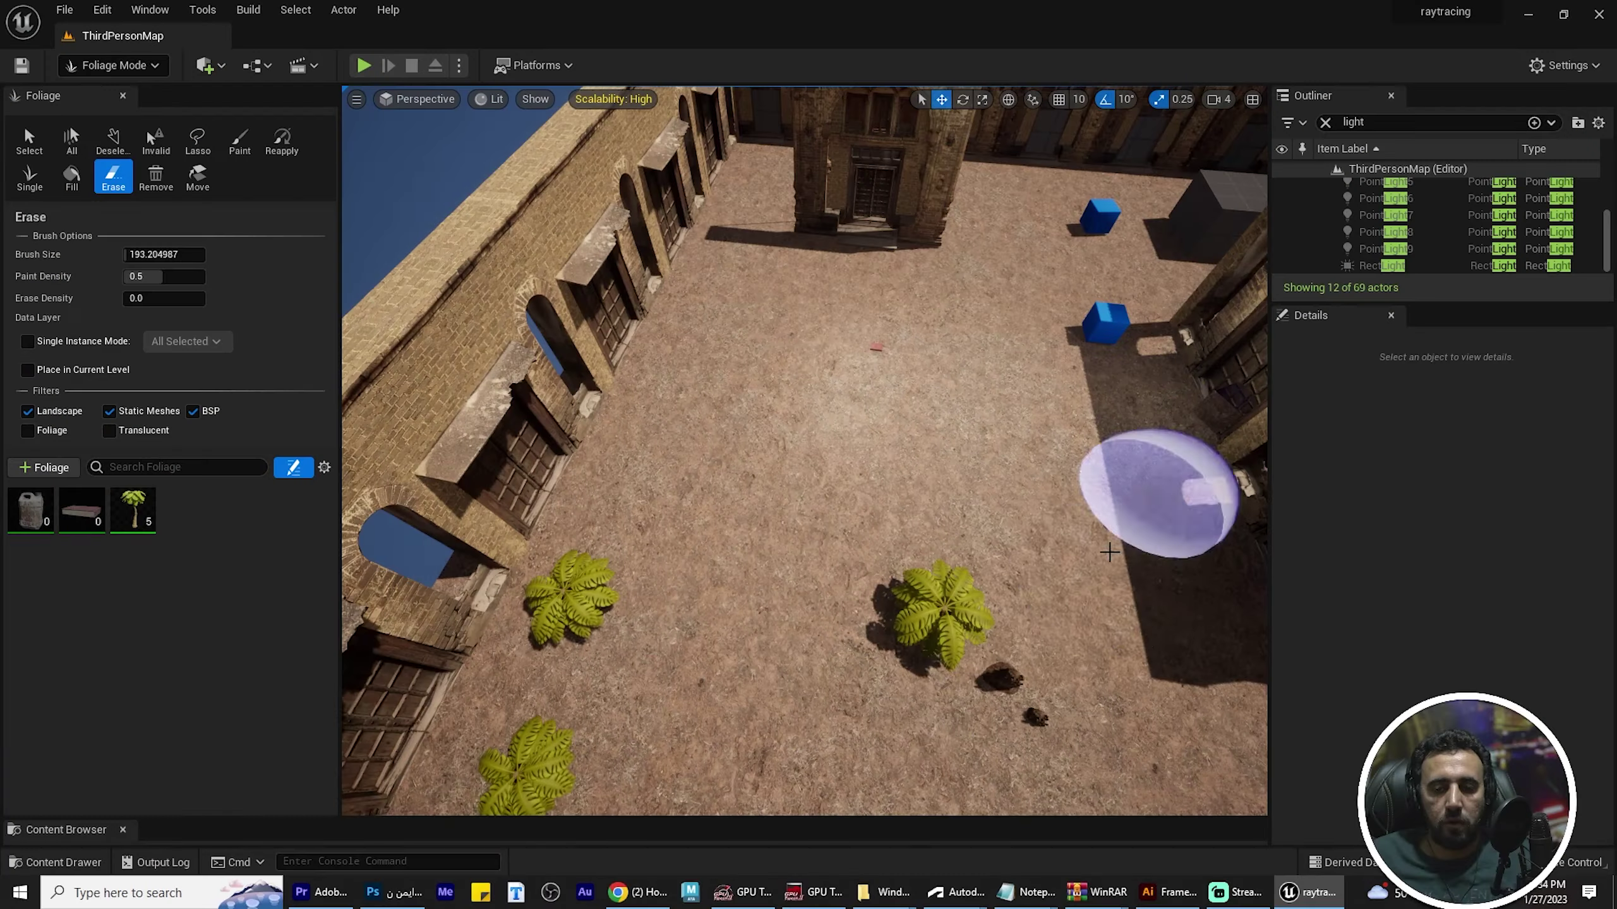
Erase palms down to two and show SM_tree_01's paint settings (density 20.0, scale 0.2–0.4).
drag(1109, 551, 432, 686)
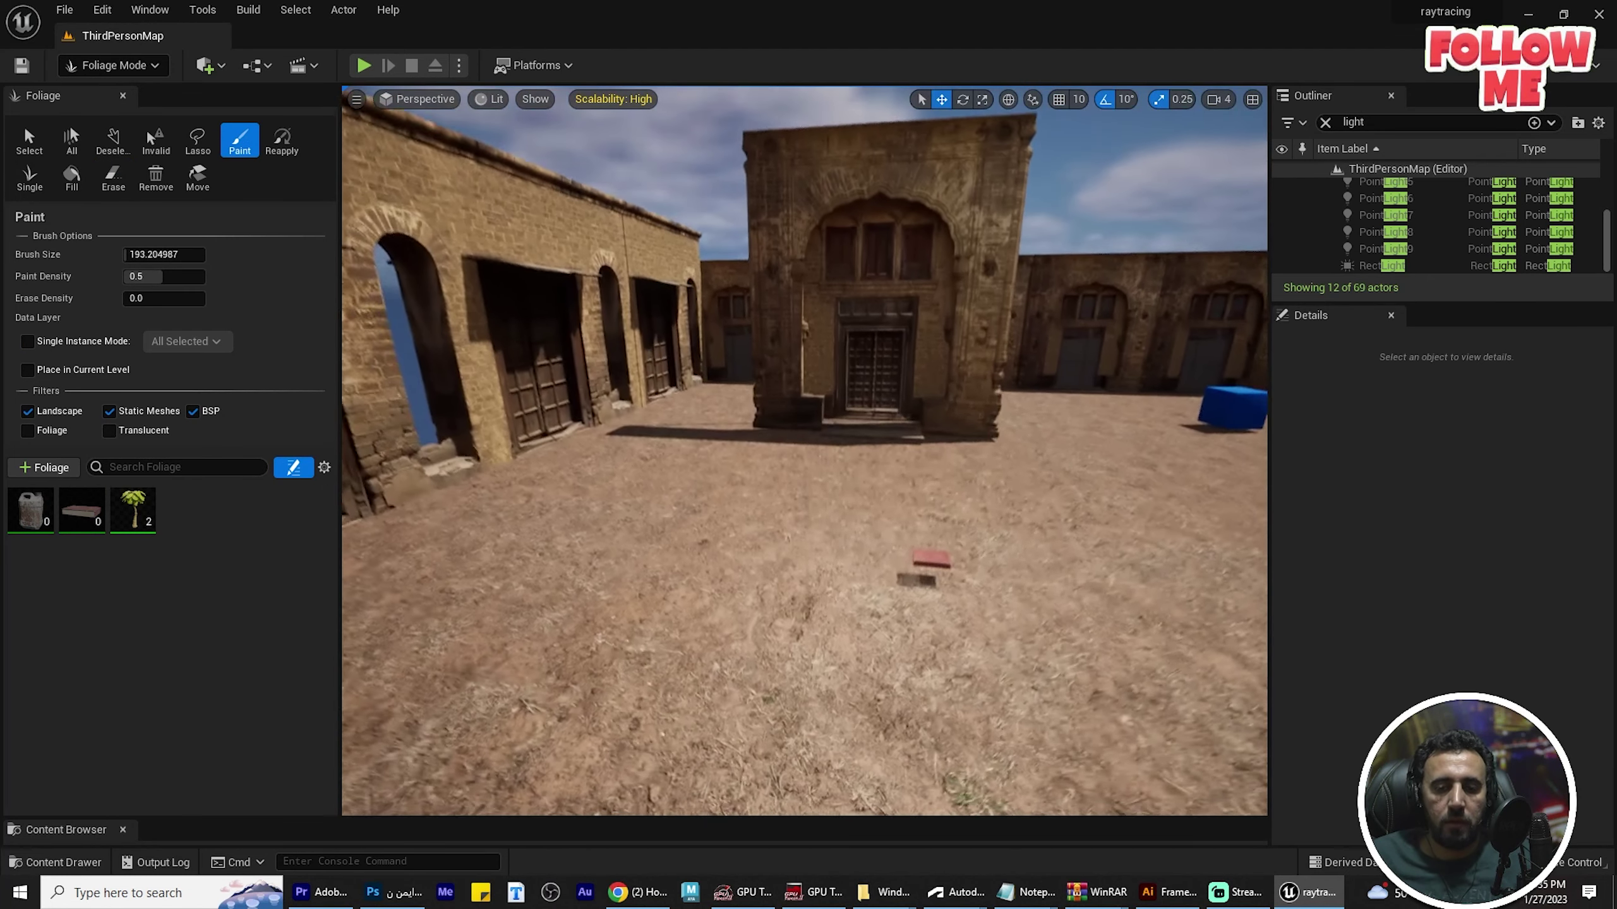
right_drag(649, 541, 649, 541)
click(137, 529)
scroll(203, 612, down, 2)
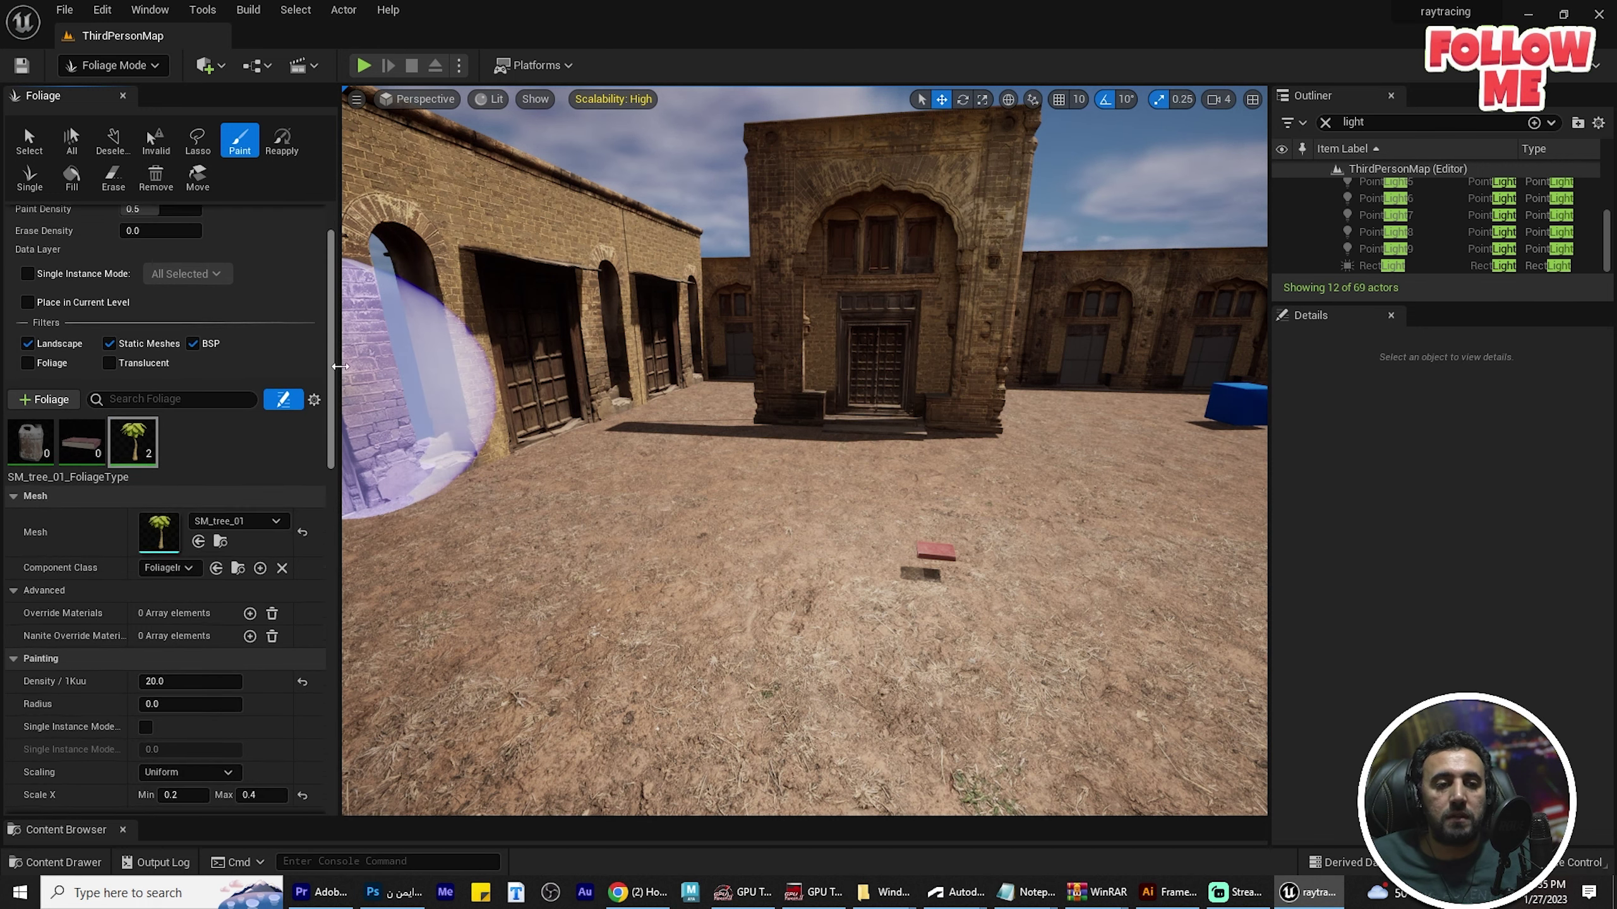
Switch to Selection Mode and then back to Foliage Mode.
click(124, 67)
click(121, 92)
click(121, 66)
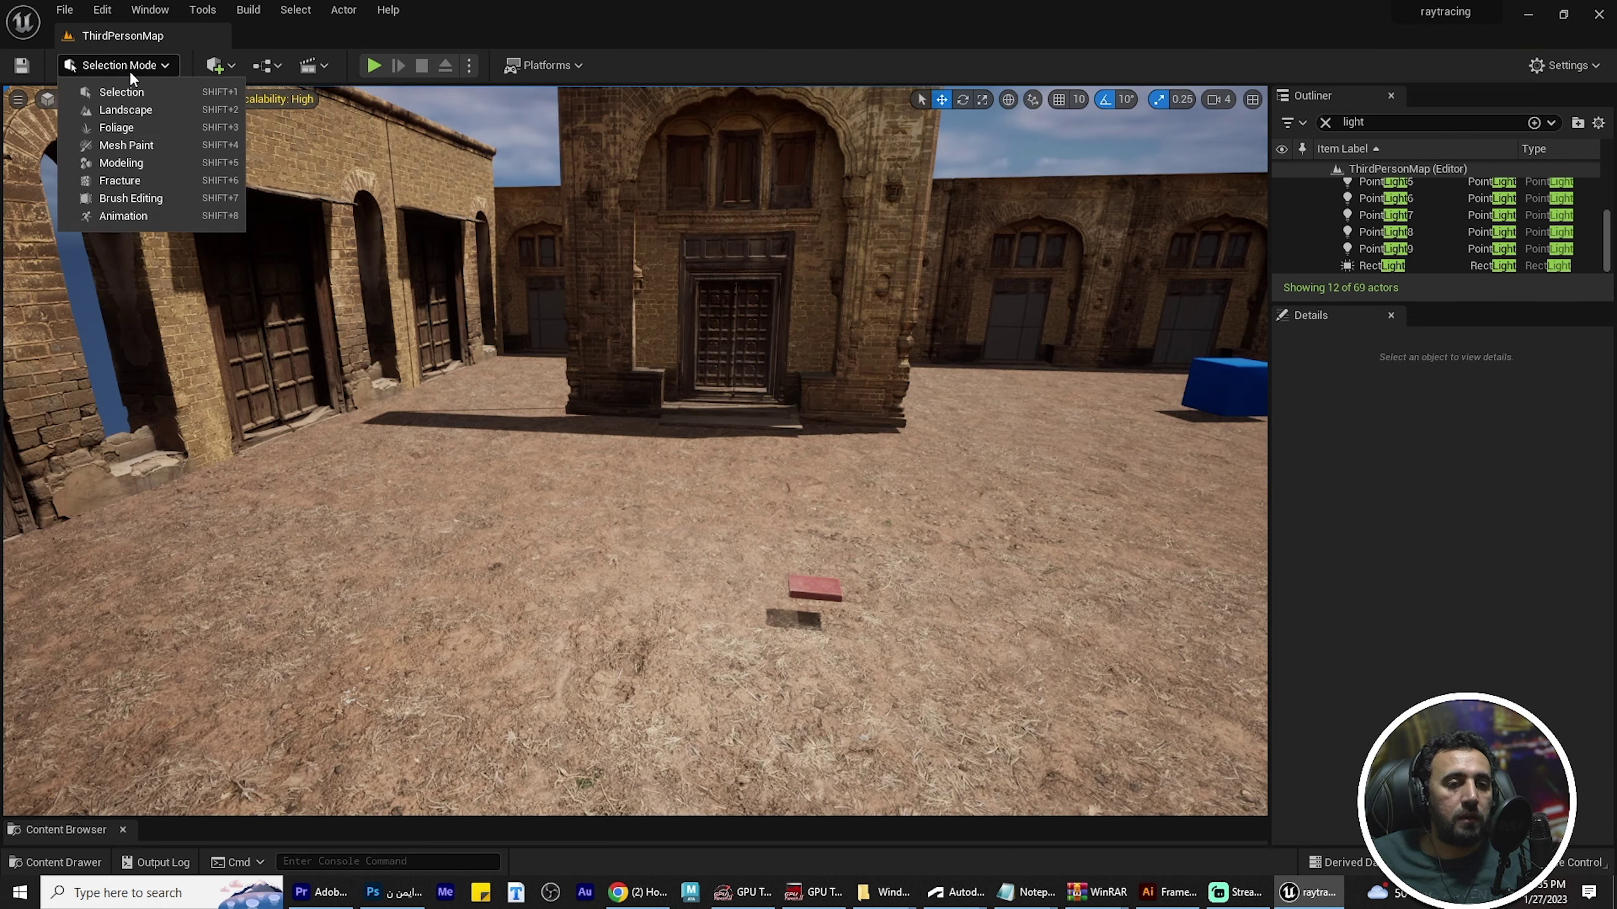
click(127, 129)
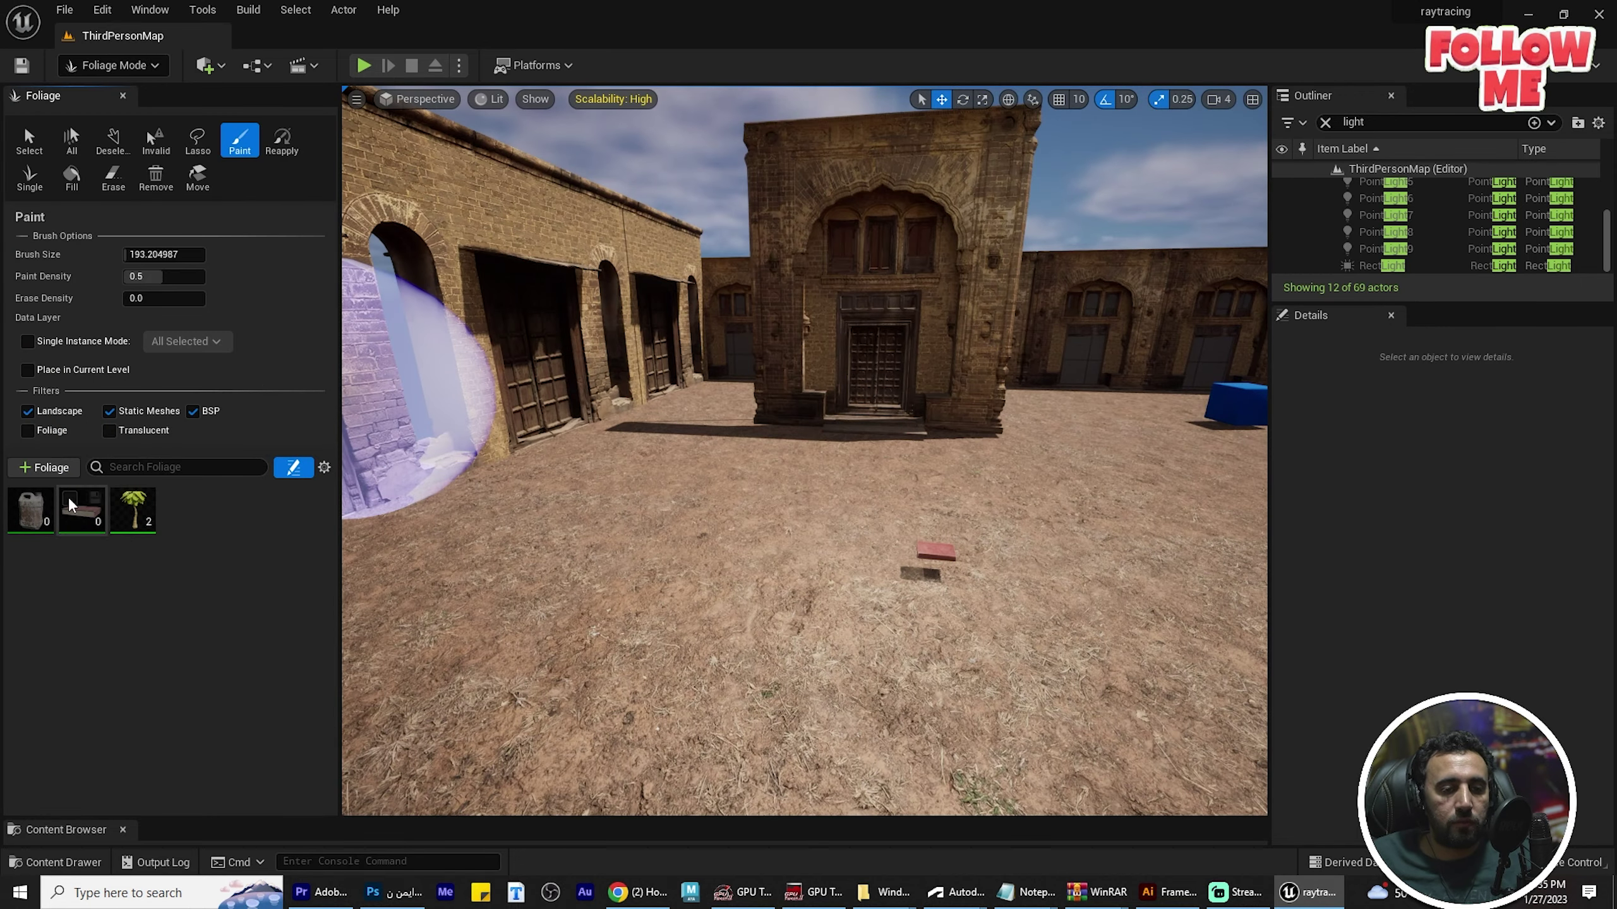
Raise the SM_tree_01 foliage type's Painting Density / 1Kuu from 20 to 50.
click(126, 528)
scroll(284, 657, down, 3)
scroll(280, 611, down, 3)
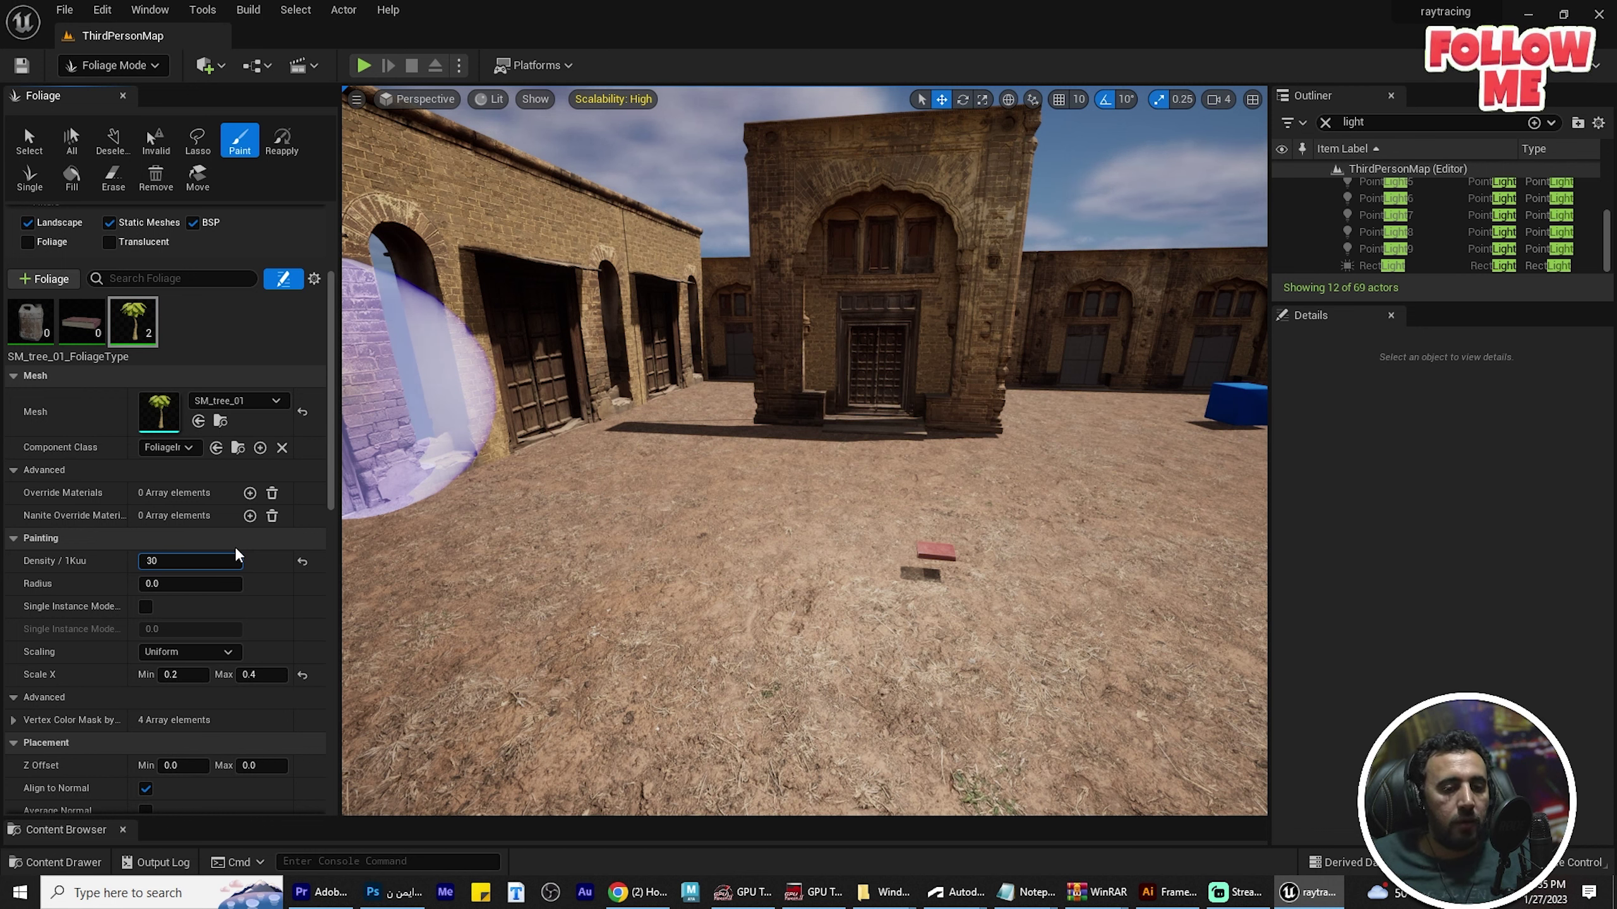
text(3050)
key(Return)
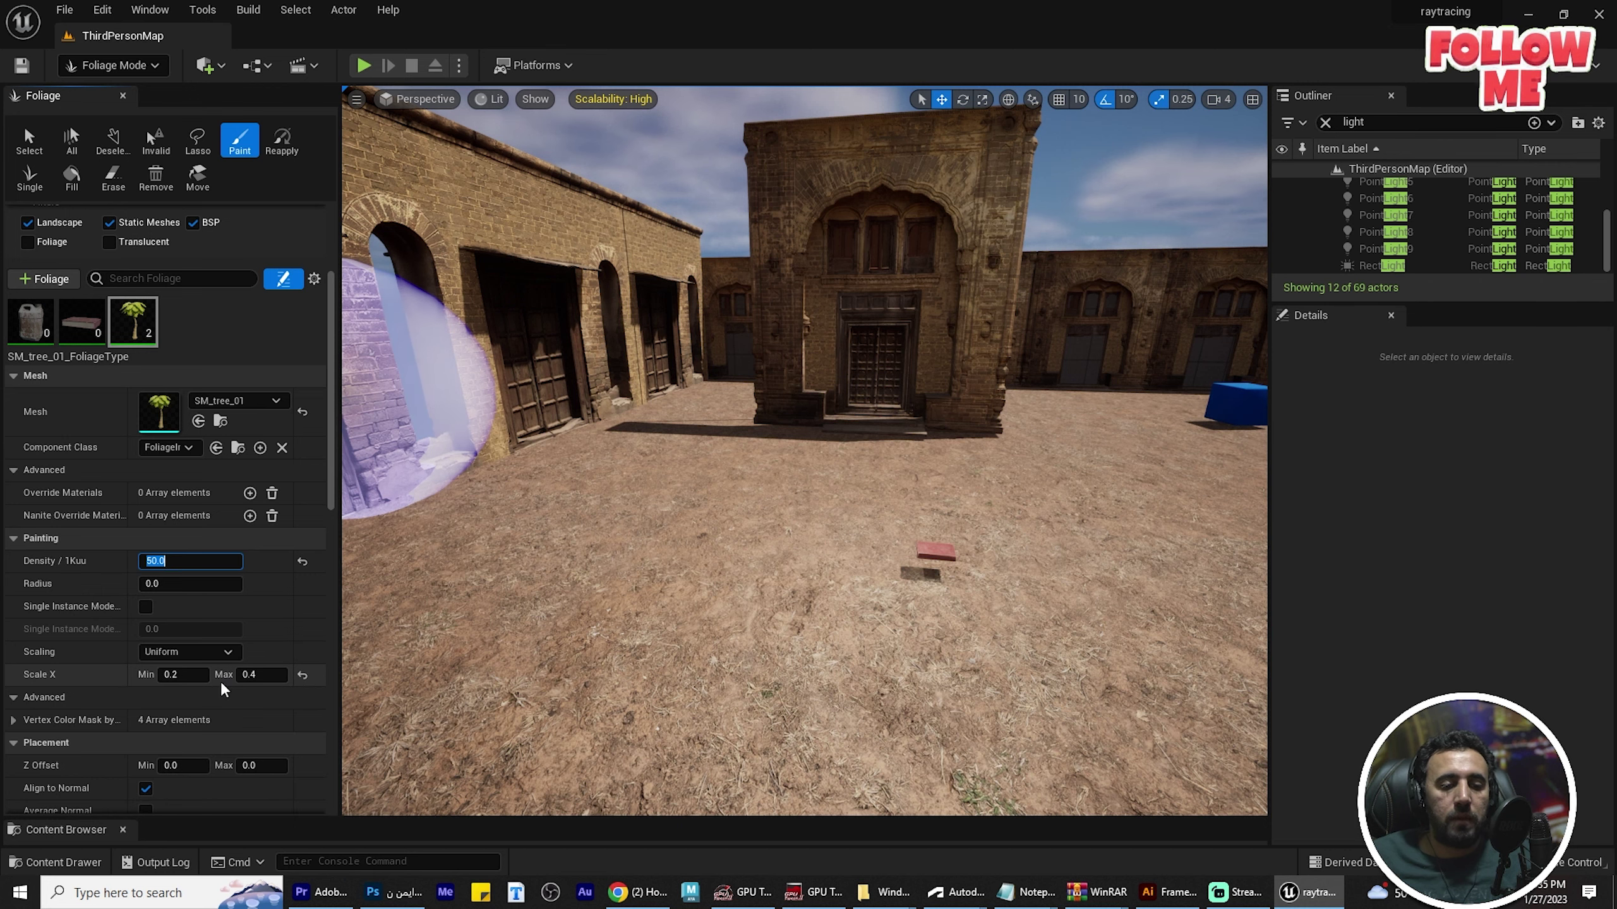
scroll(293, 605, down, 2)
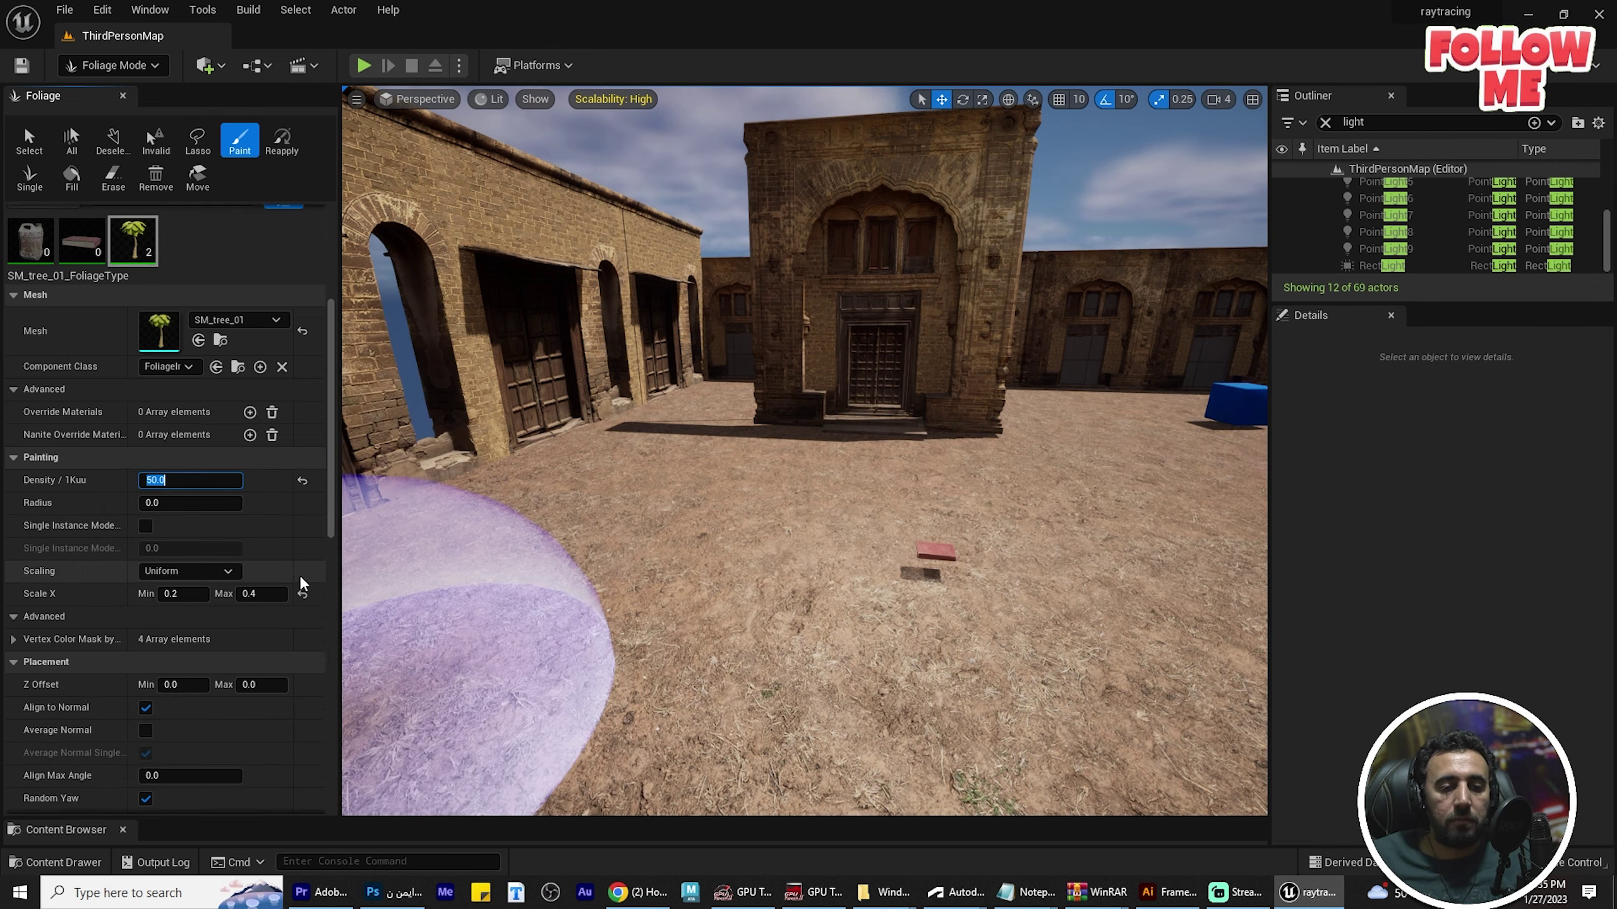
scroll(300, 575, down, 4)
Test-paint palms at density 50 around the courtyard, then erase them until the floor is bare.
drag(685, 415, 1082, 541)
right_drag(1082, 541, 955, 522)
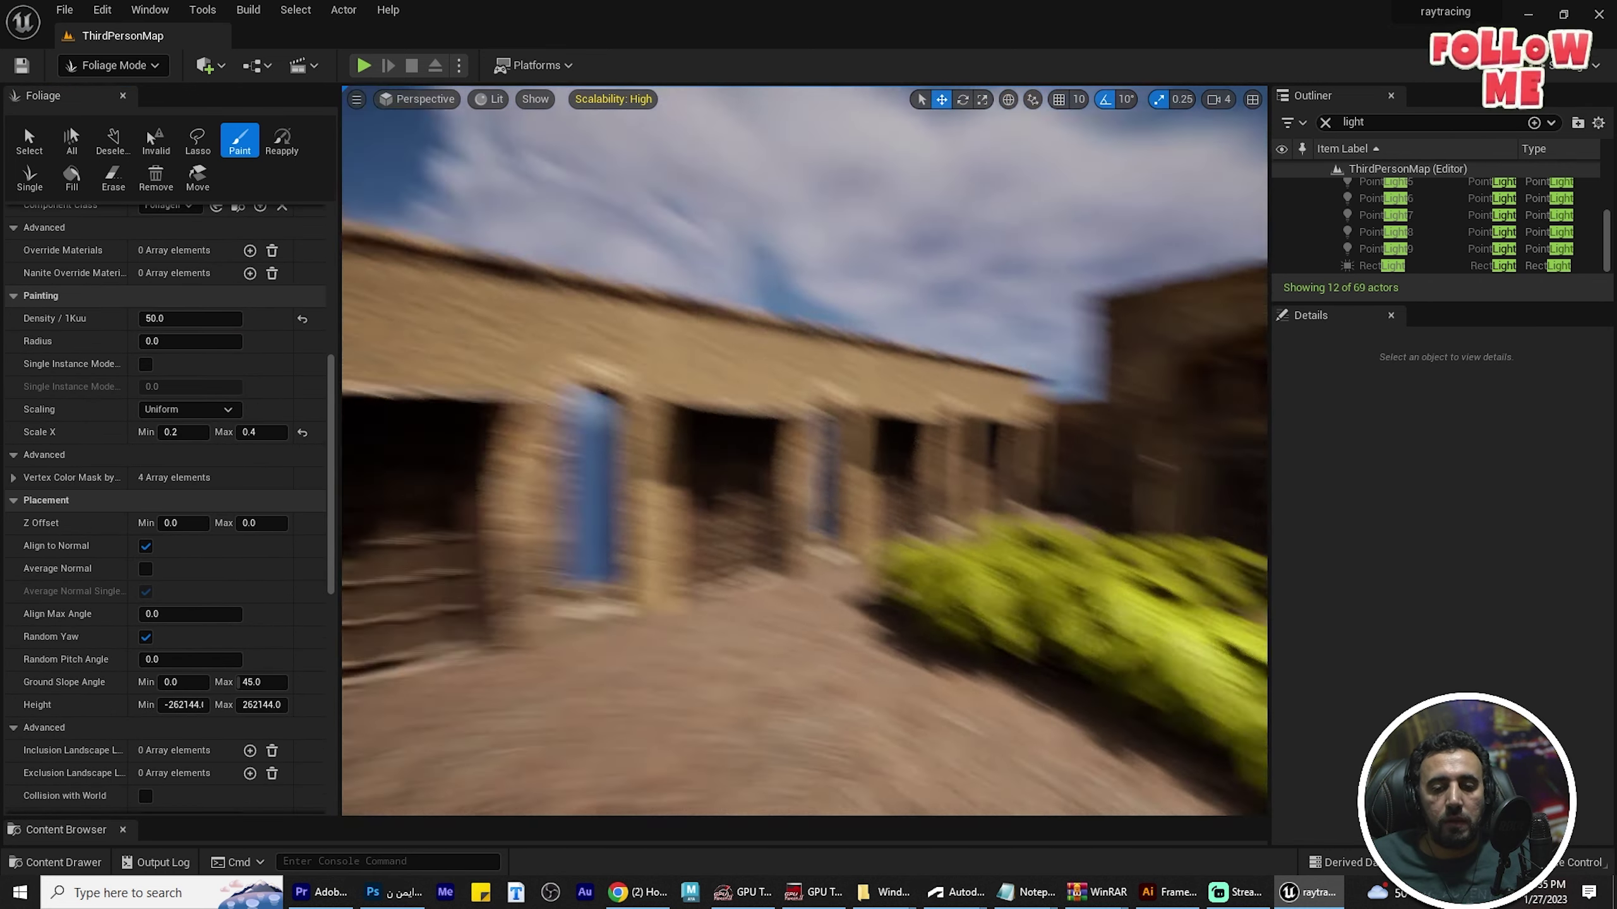
mouse_move(1047, 701)
right_down()
mouse_move(1145, 694)
mouse_move(902, 650)
right_up()
mouse_move(902, 650)
mouse_down()
mouse_move(777, 454)
mouse_move(856, 296)
mouse_up()
mouse_move(856, 296)
right_down()
mouse_move(828, 382)
mouse_move(842, 521)
right_up()
key(ctrl+space)
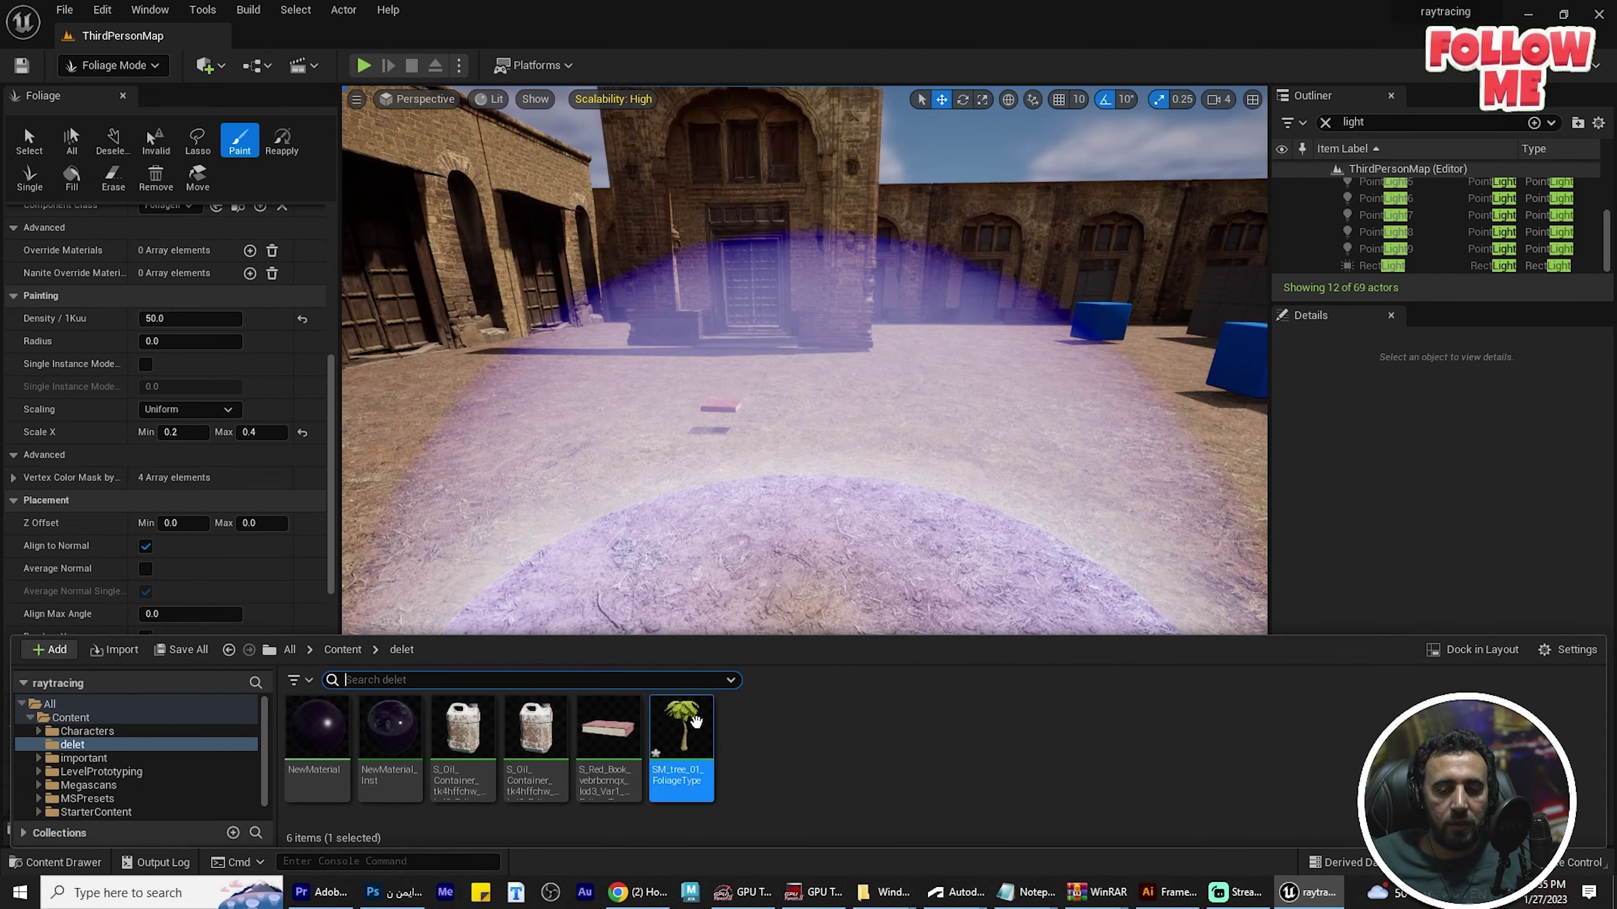
drag(696, 722, 781, 543)
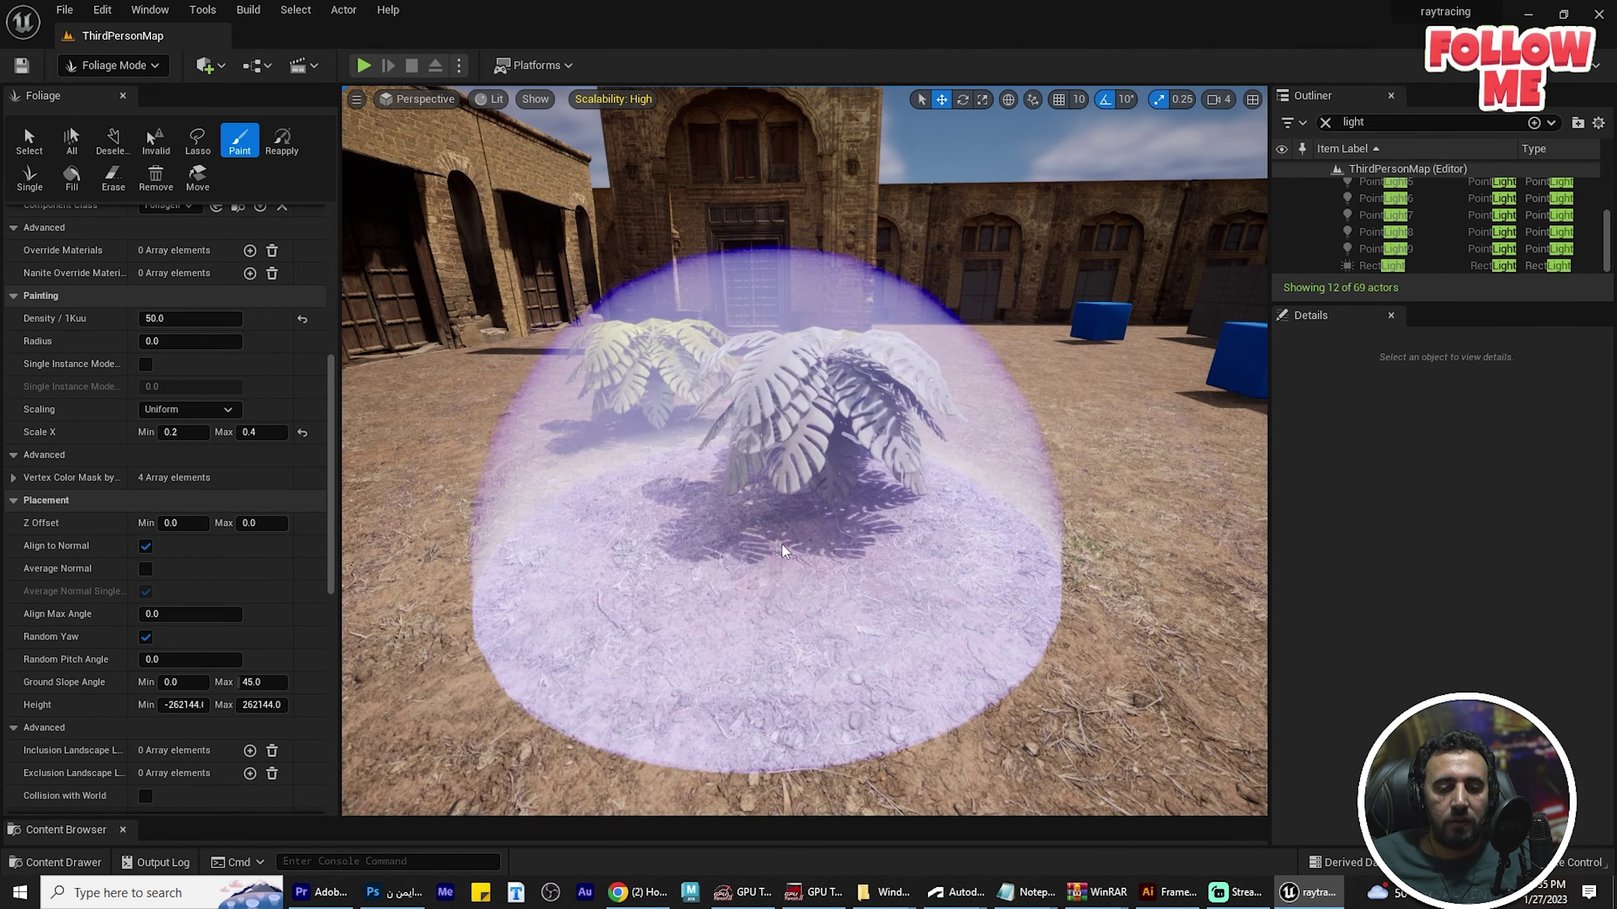
shift+click(827, 541)
Switch to Selection Mode and browse the Content Drawer to Content > important.
click(134, 69)
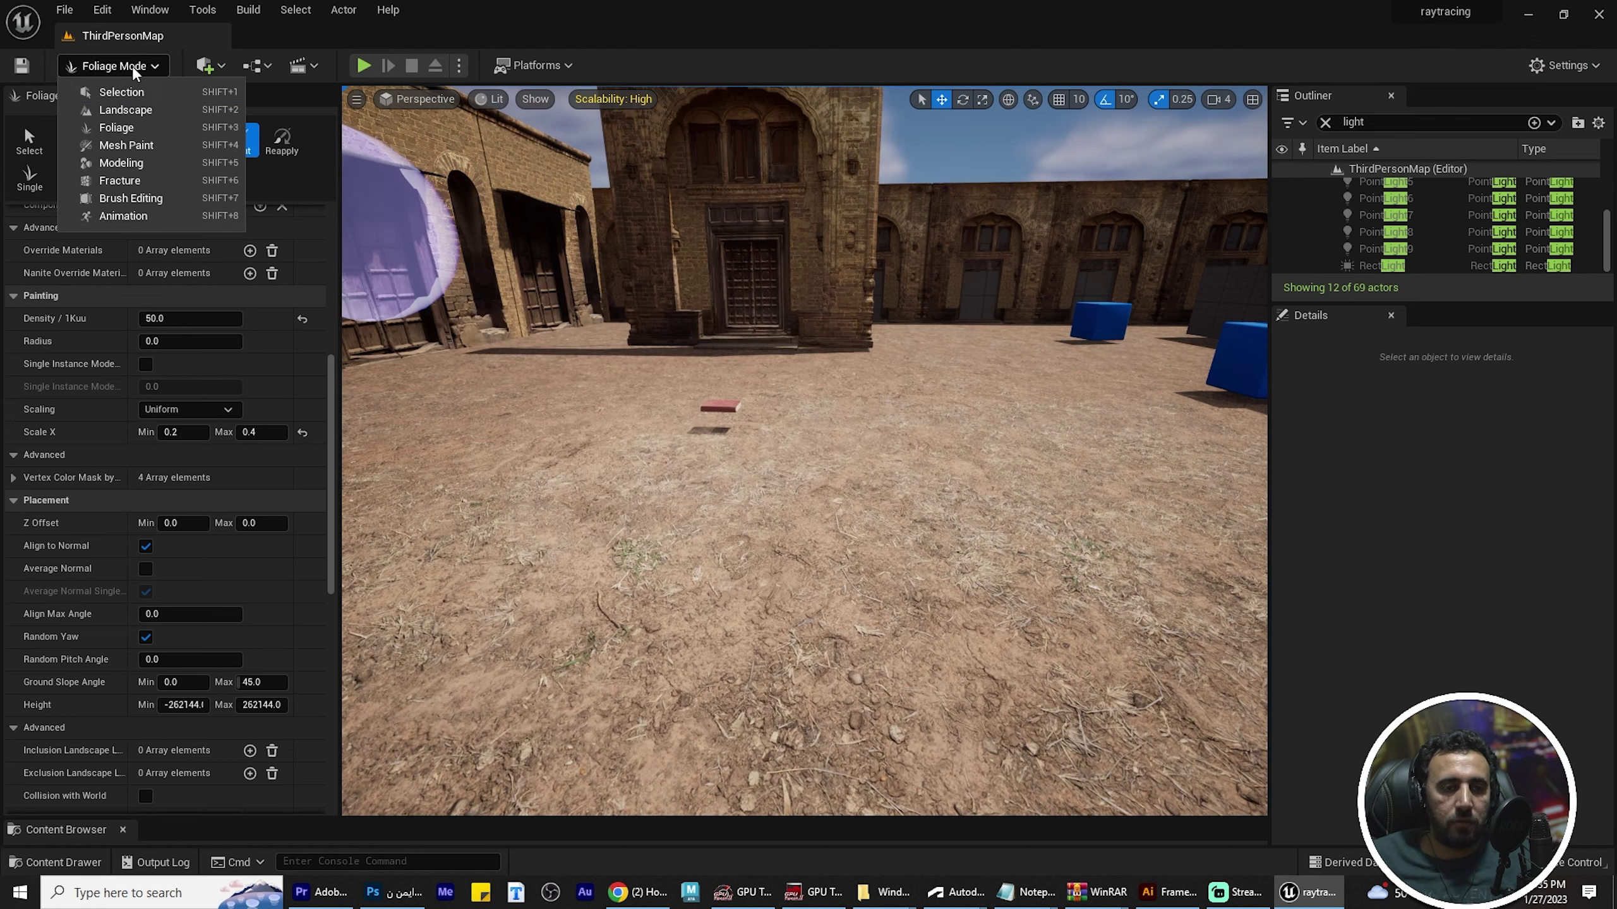
click(121, 91)
key(ctrl+space)
mouse_move(692, 731)
mouse_down()
mouse_move(661, 492)
mouse_move(801, 774)
mouse_up()
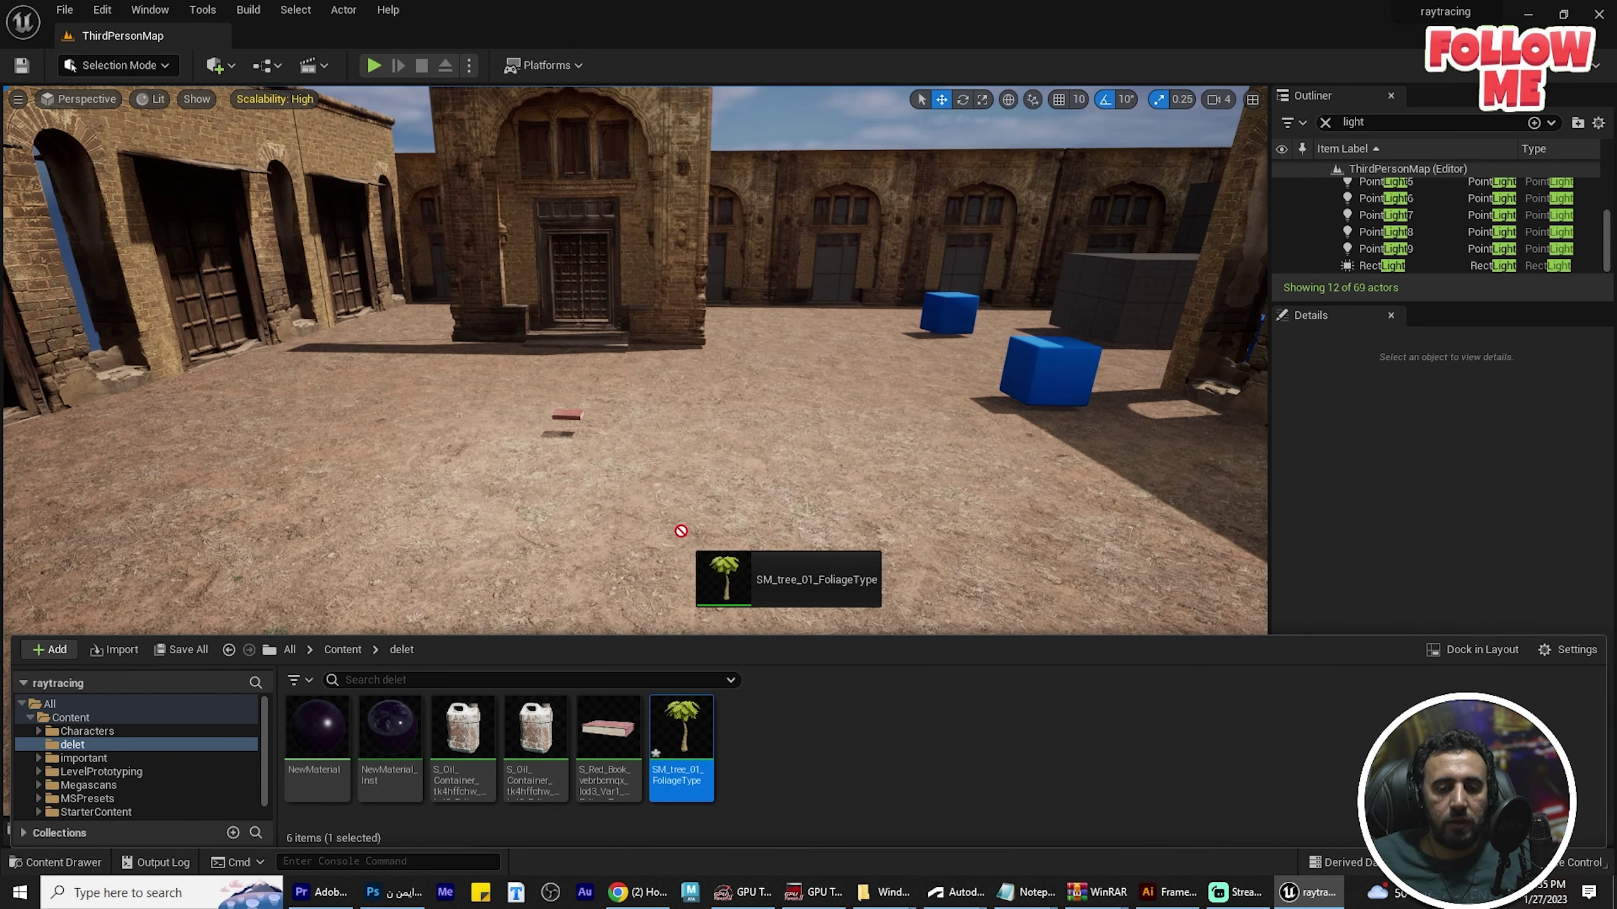
drag(681, 530, 672, 496)
click(72, 717)
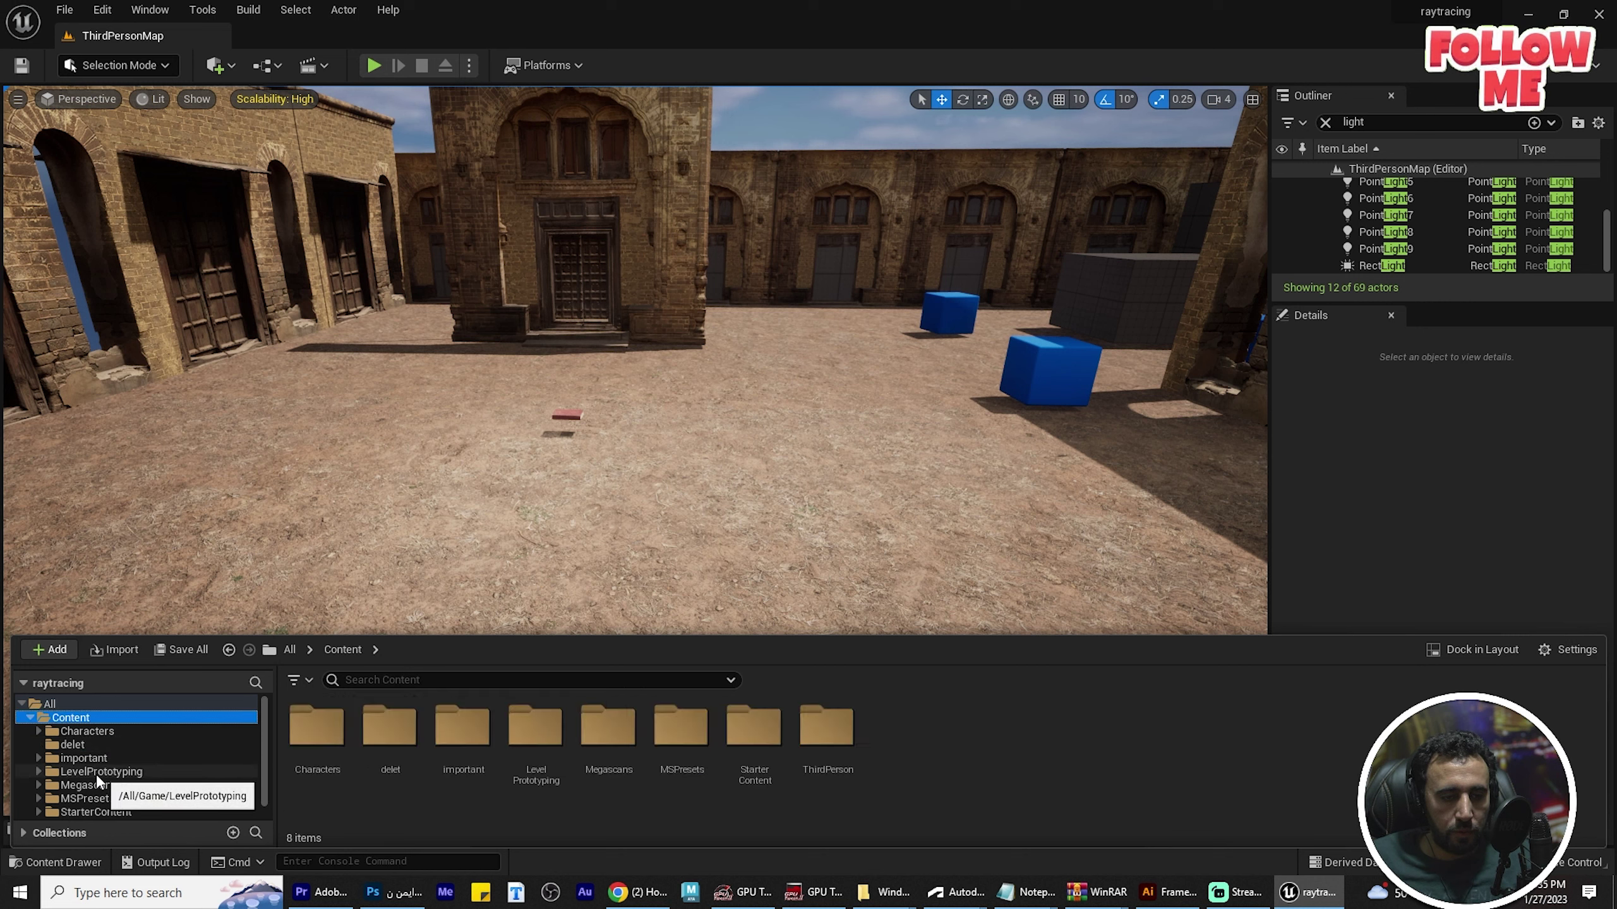
click(90, 759)
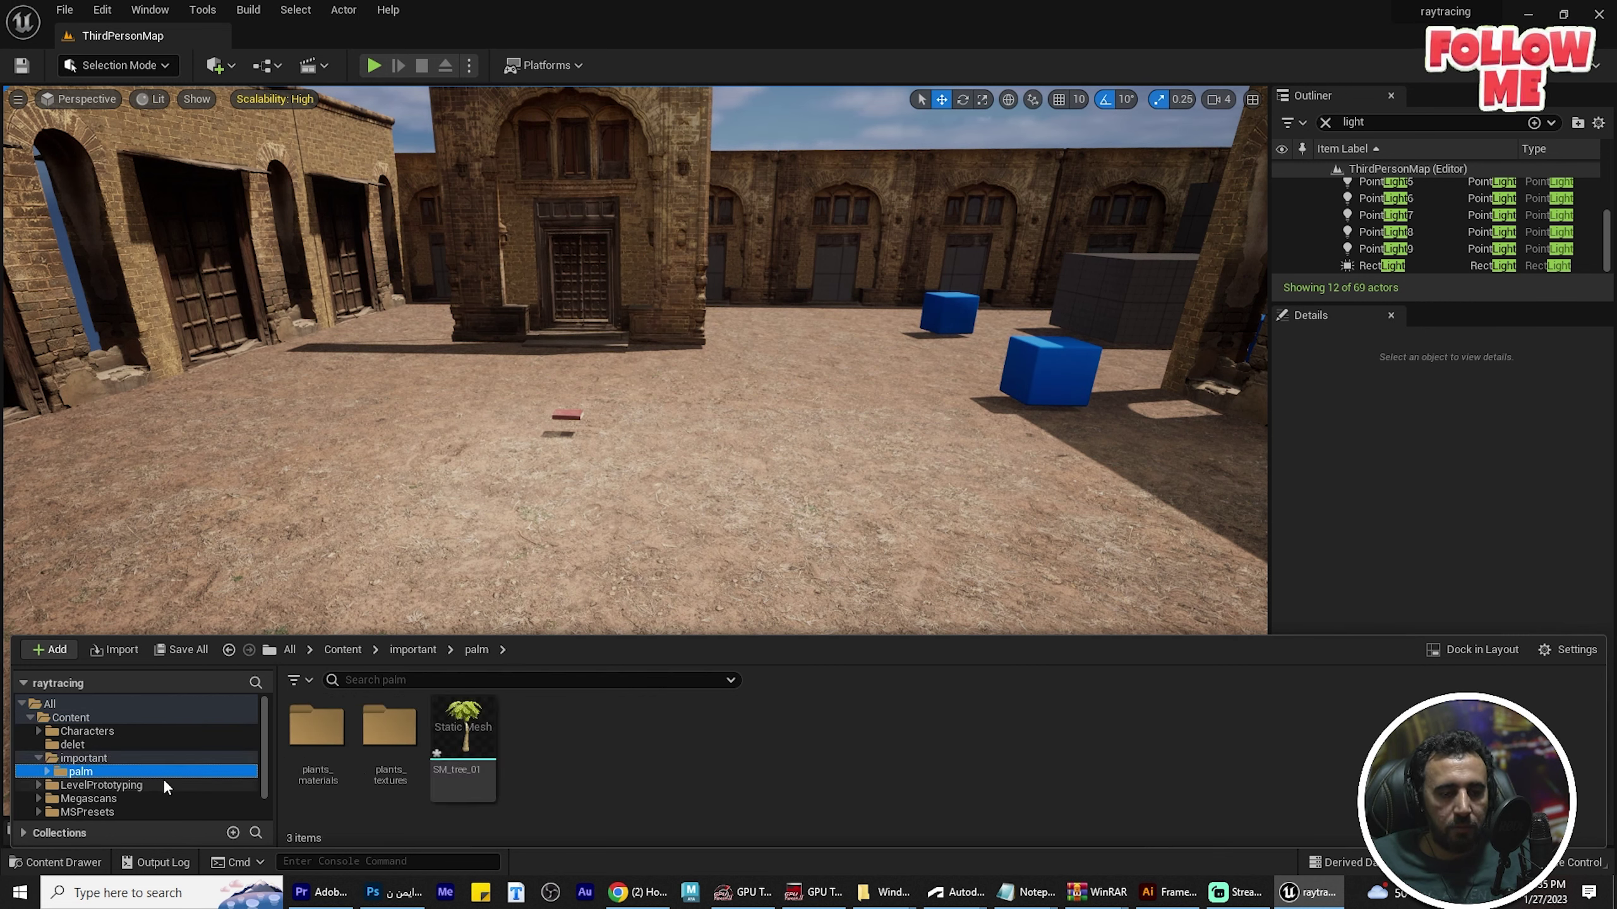
Place an SM_tree_01 palm mesh in the courtyard and frame it, standing at Z 524.1968.
mouse_move(463, 730)
mouse_down()
mouse_move(586, 475)
mouse_move(576, 118)
mouse_up()
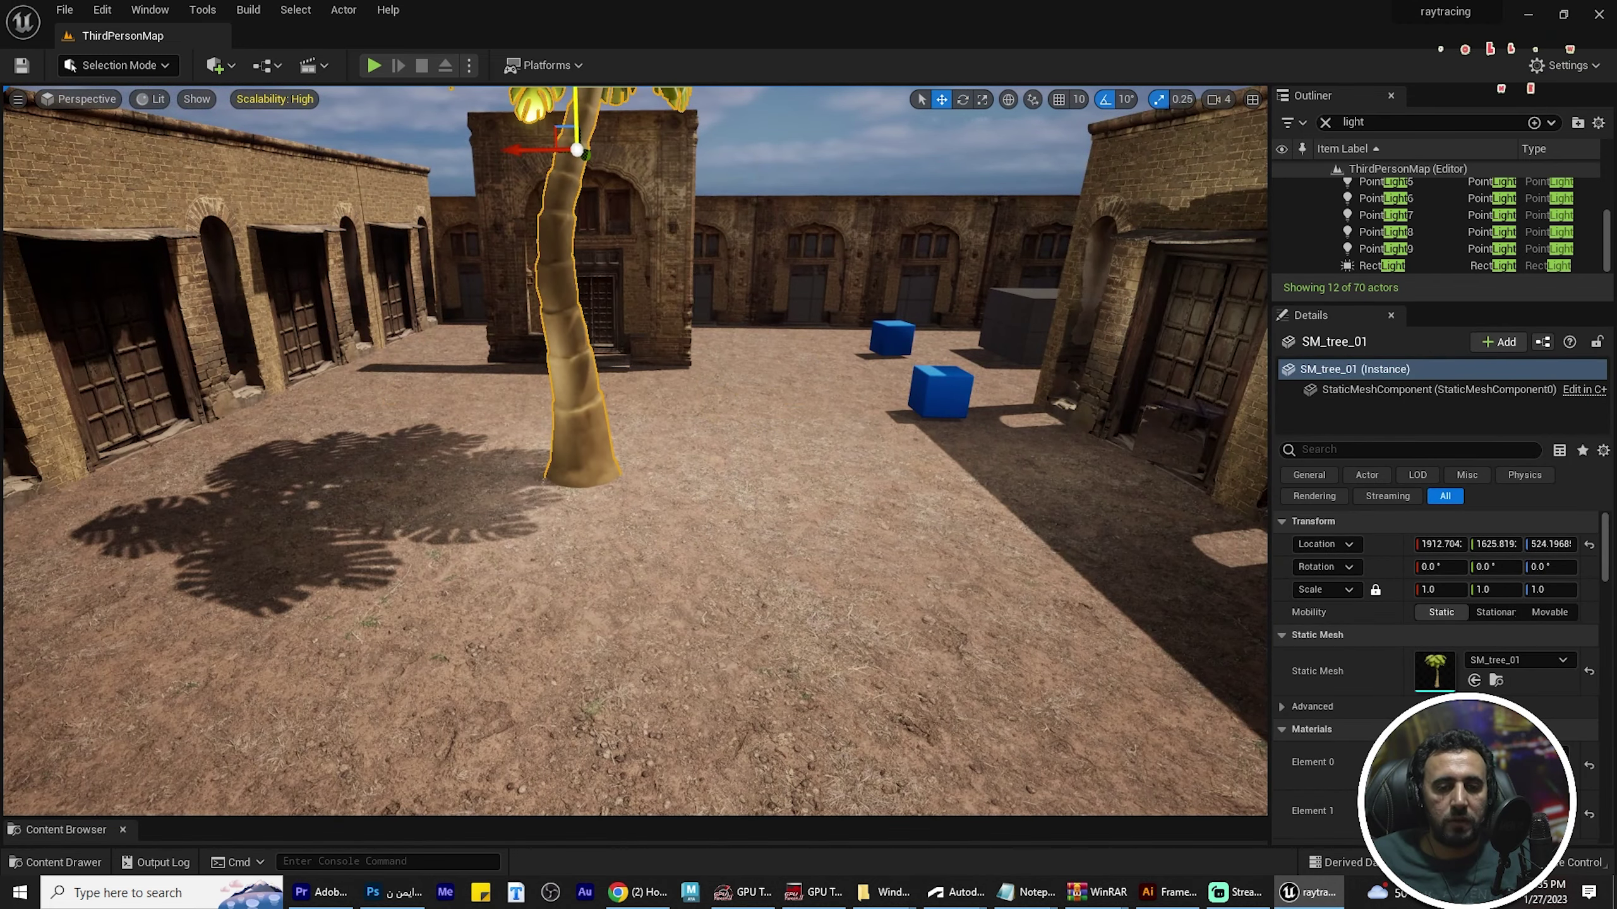
key(f)
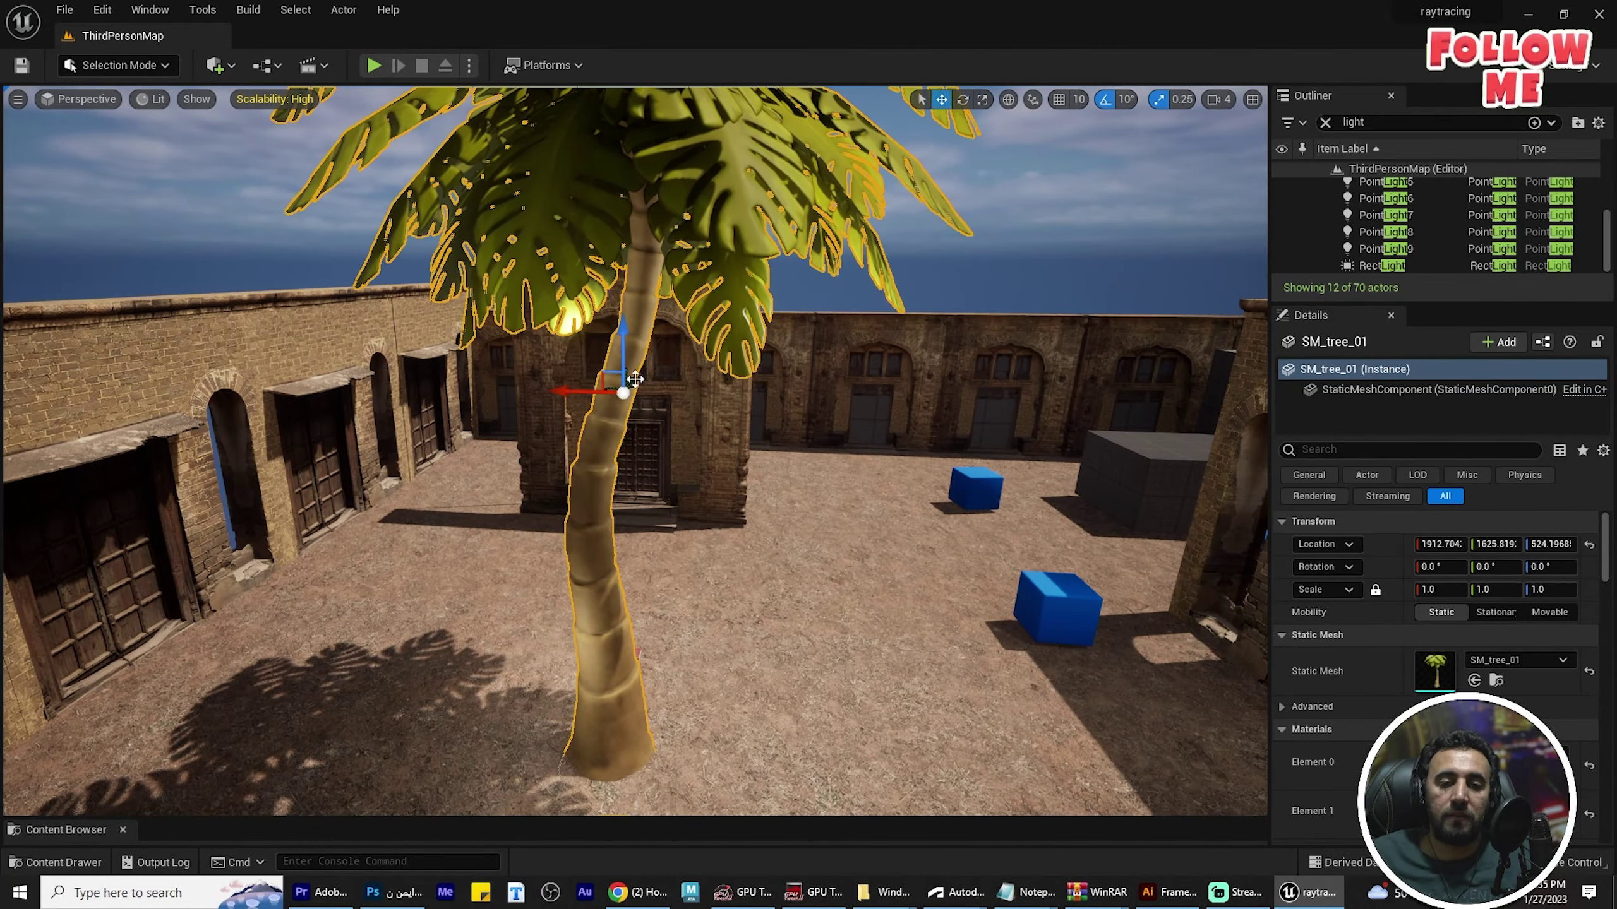
alt+drag(635, 379, 751, 331)
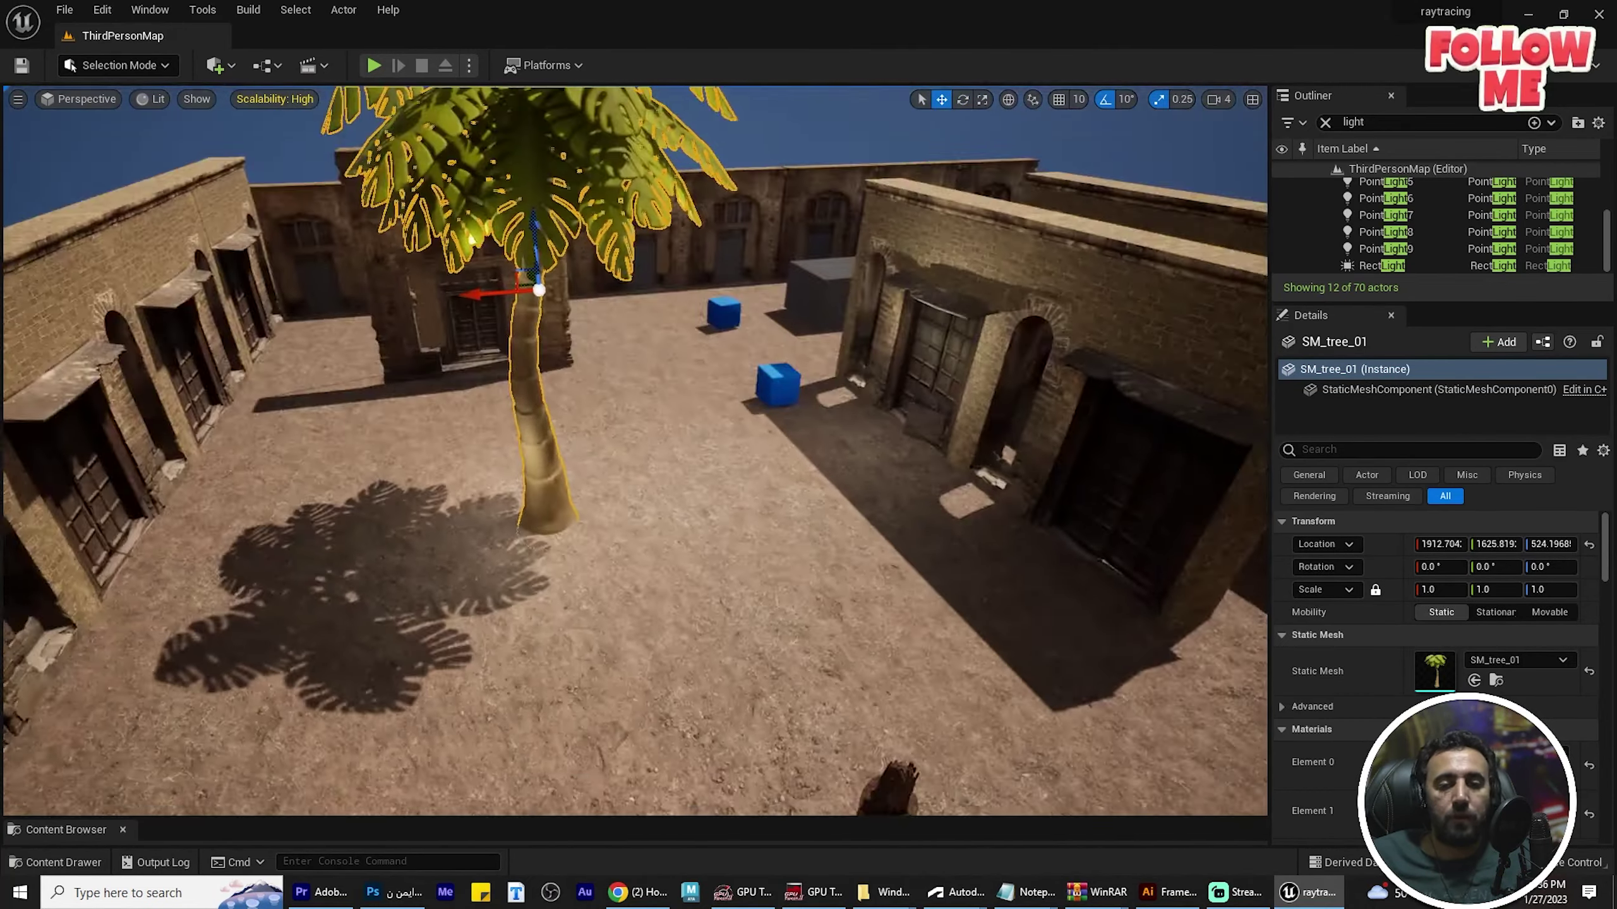
alt+drag(627, 408, 630, 356)
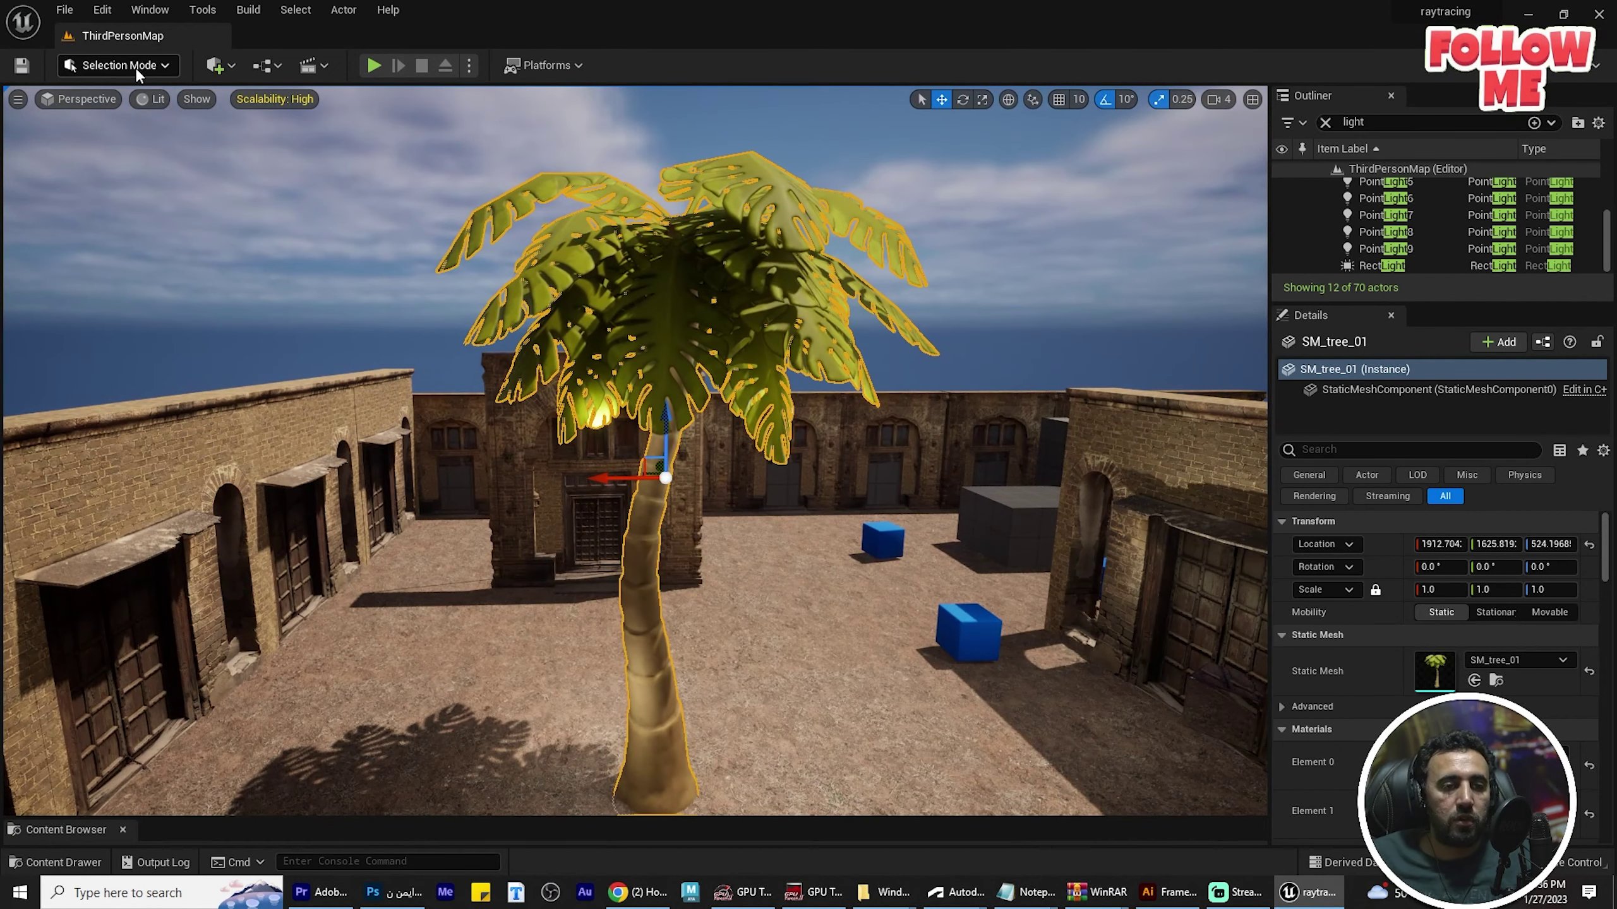
click(136, 67)
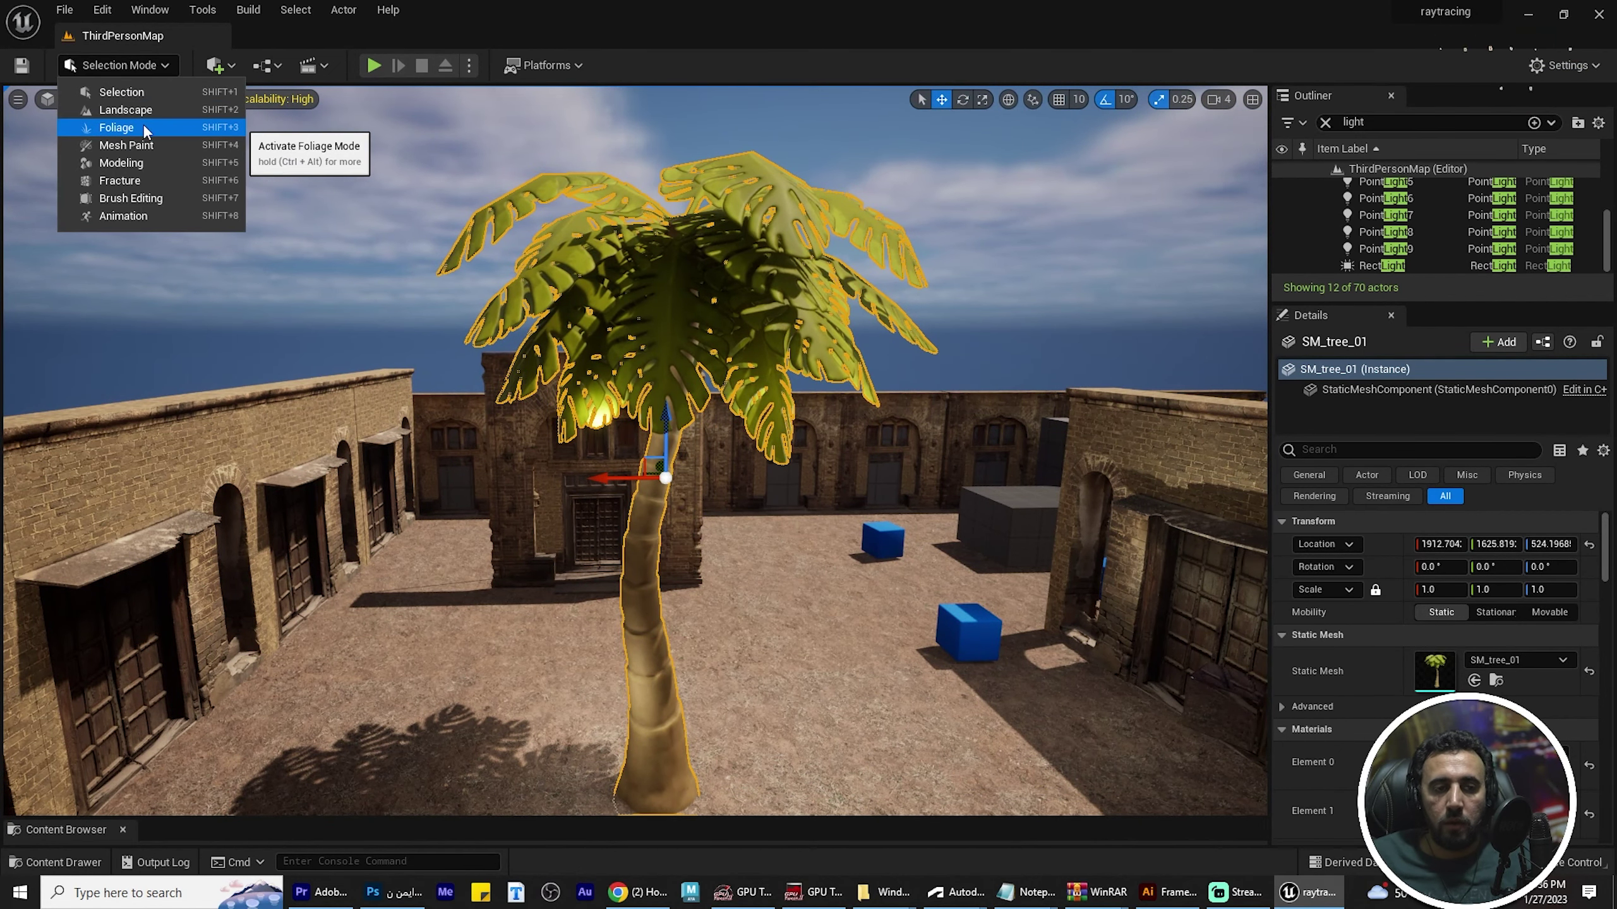
Use the Modeling Mode Pivot tool to move the palm's pivot to its trunk base, dropping it to Z 97.683.
click(121, 163)
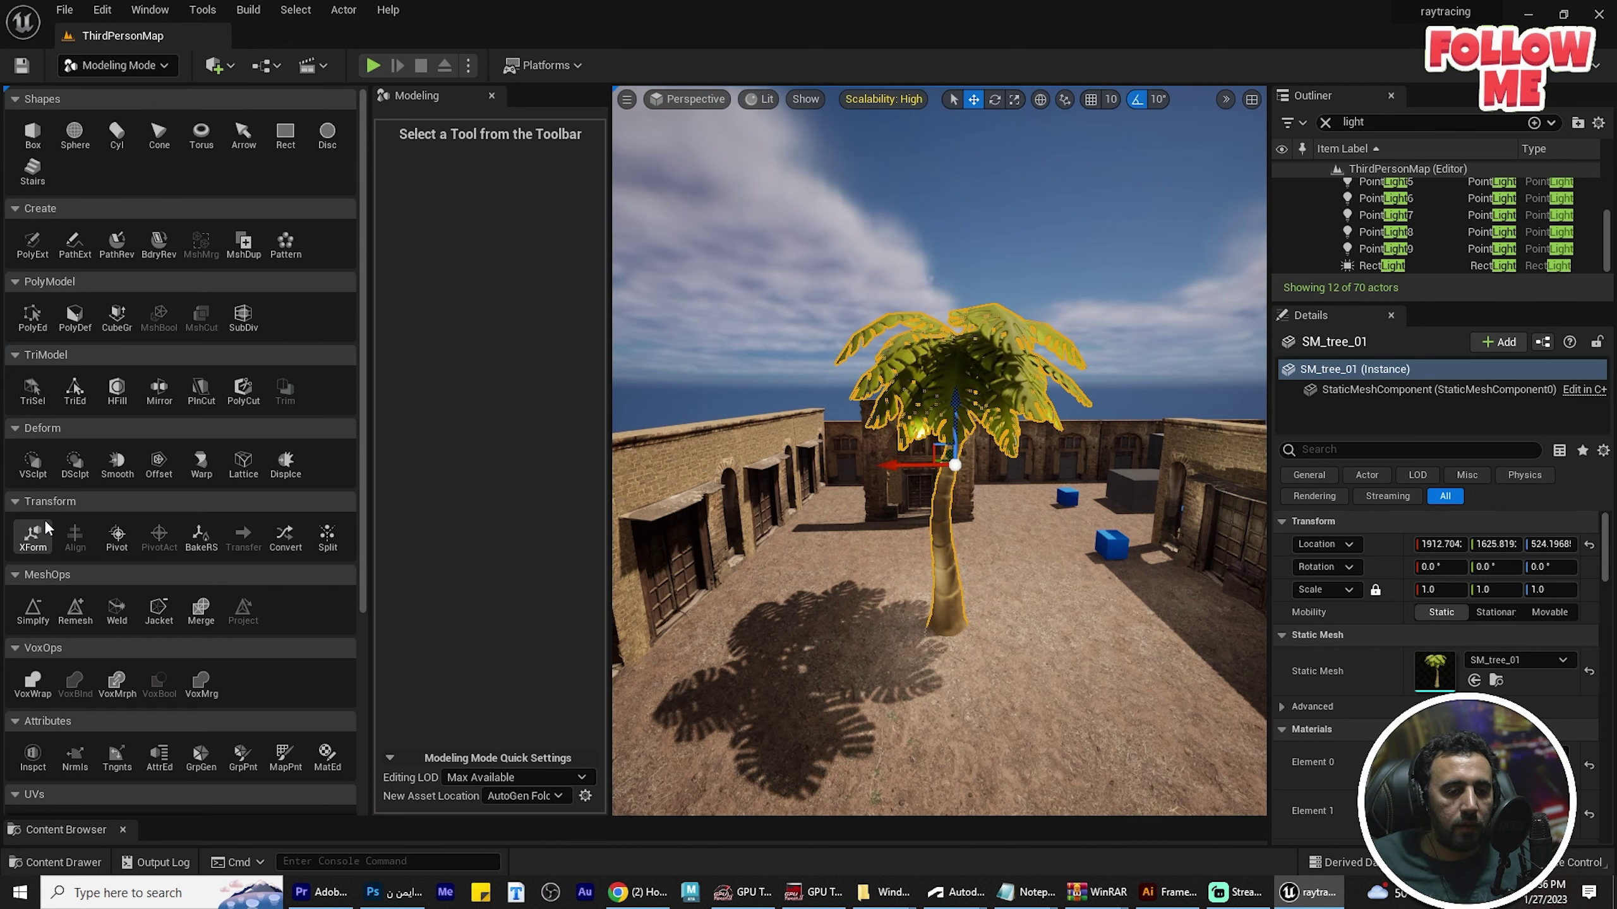
click(120, 544)
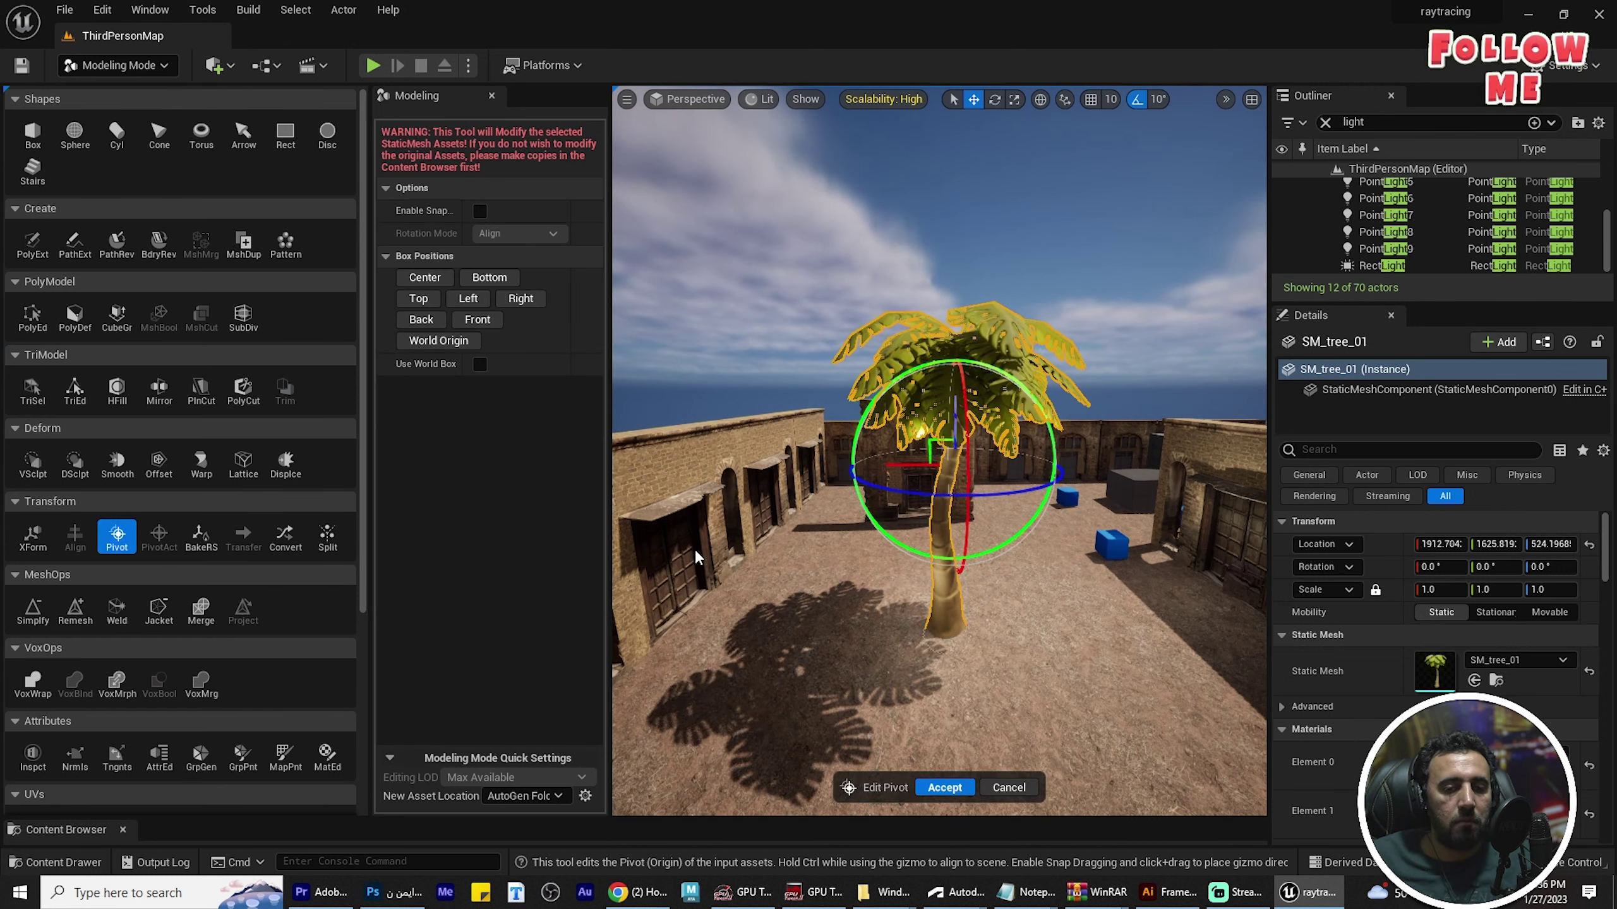
mouse_move(1095, 599)
right_down()
mouse_move(1133, 605)
mouse_move(1041, 554)
right_up()
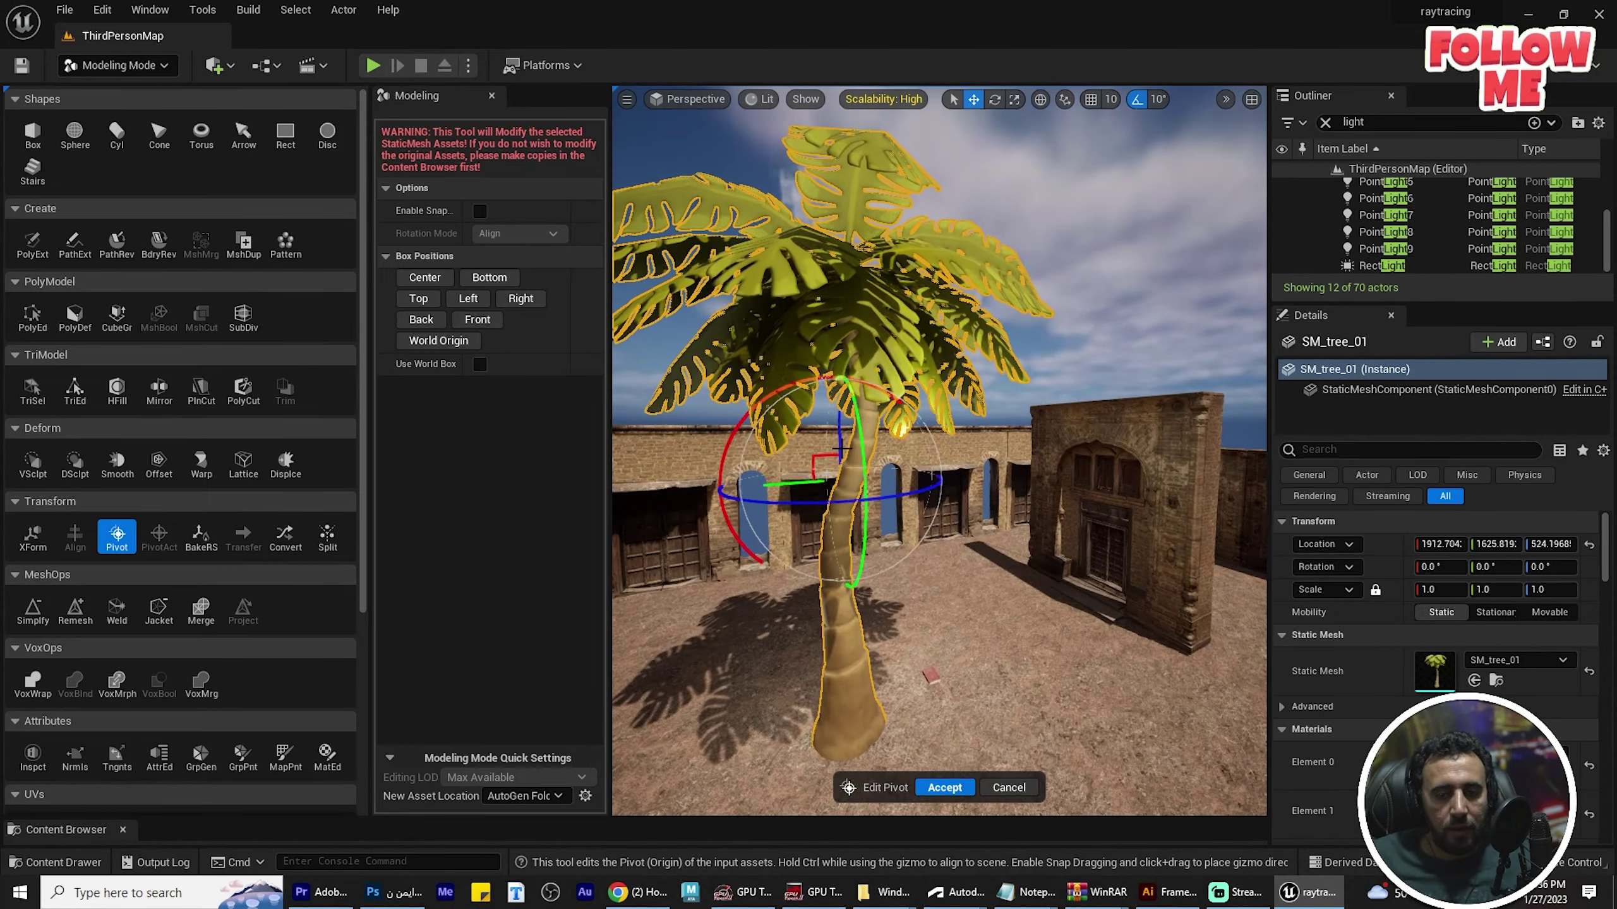
right_drag(1014, 723, 1014, 723)
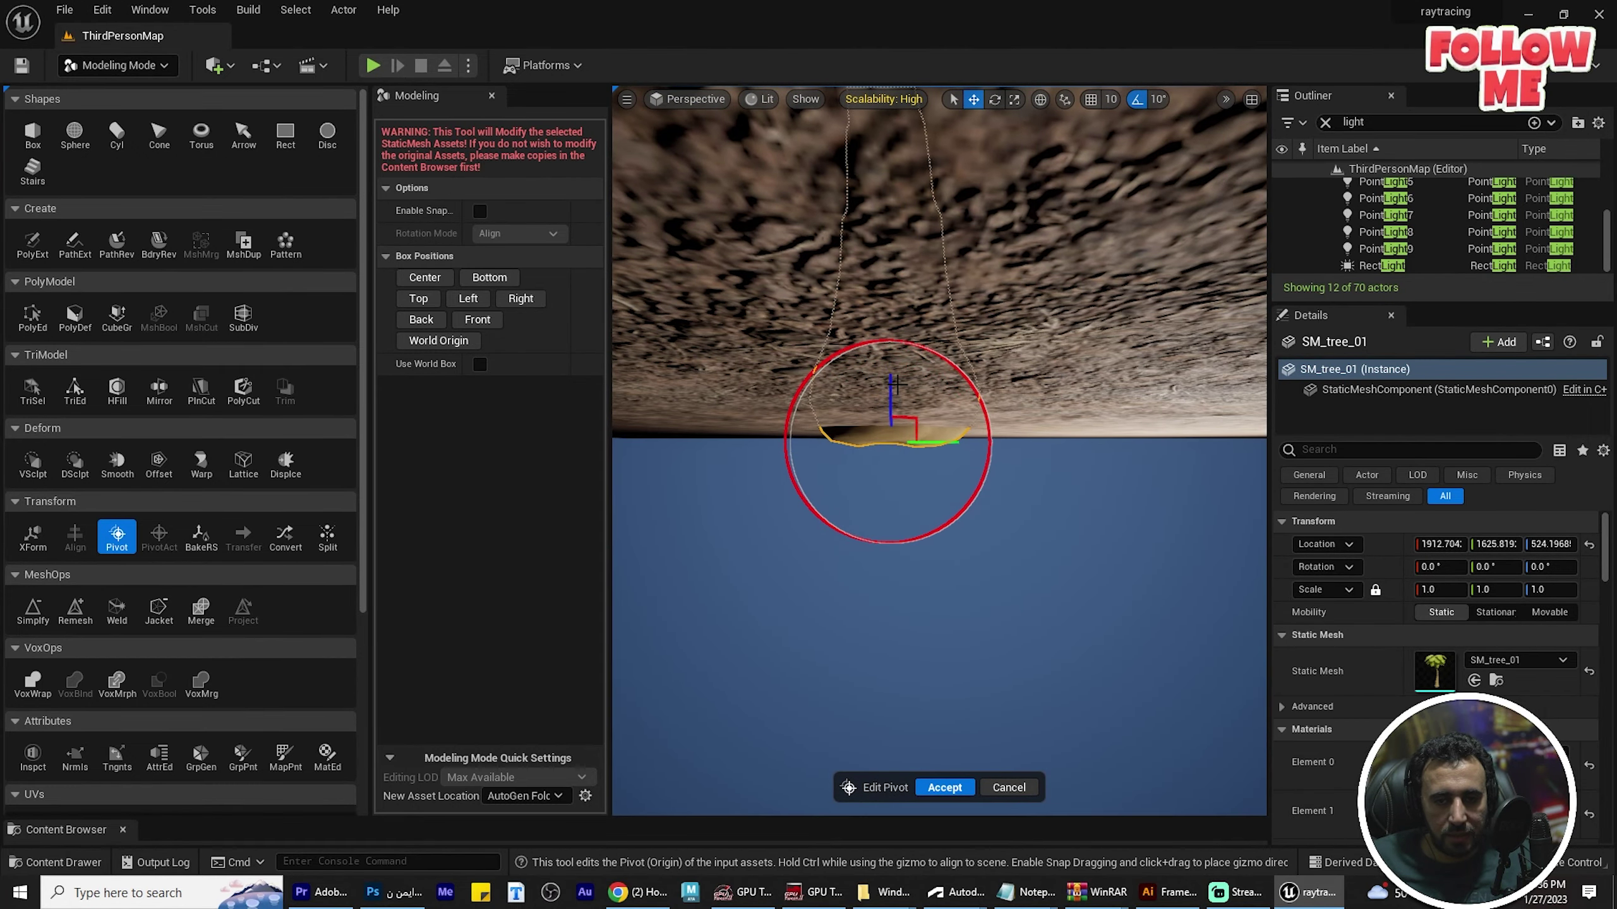
right_drag(1100, 530, 1100, 529)
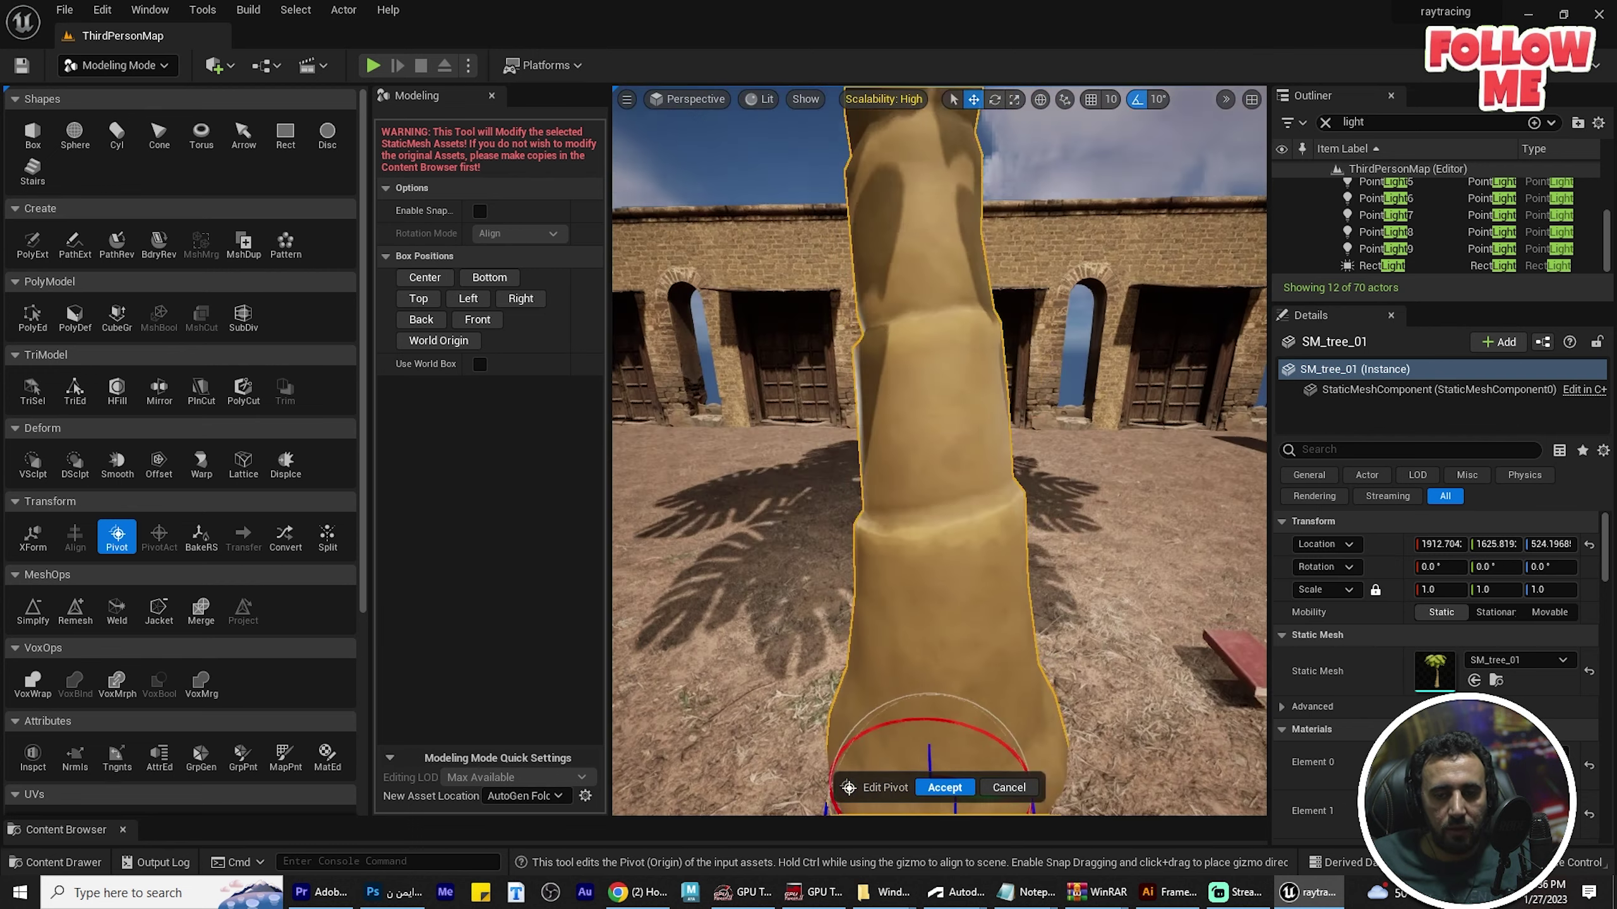
click(944, 787)
Delete the standalone SM_tree_01 palm, leaving 69 actors in the level.
right_drag(1080, 501, 1081, 502)
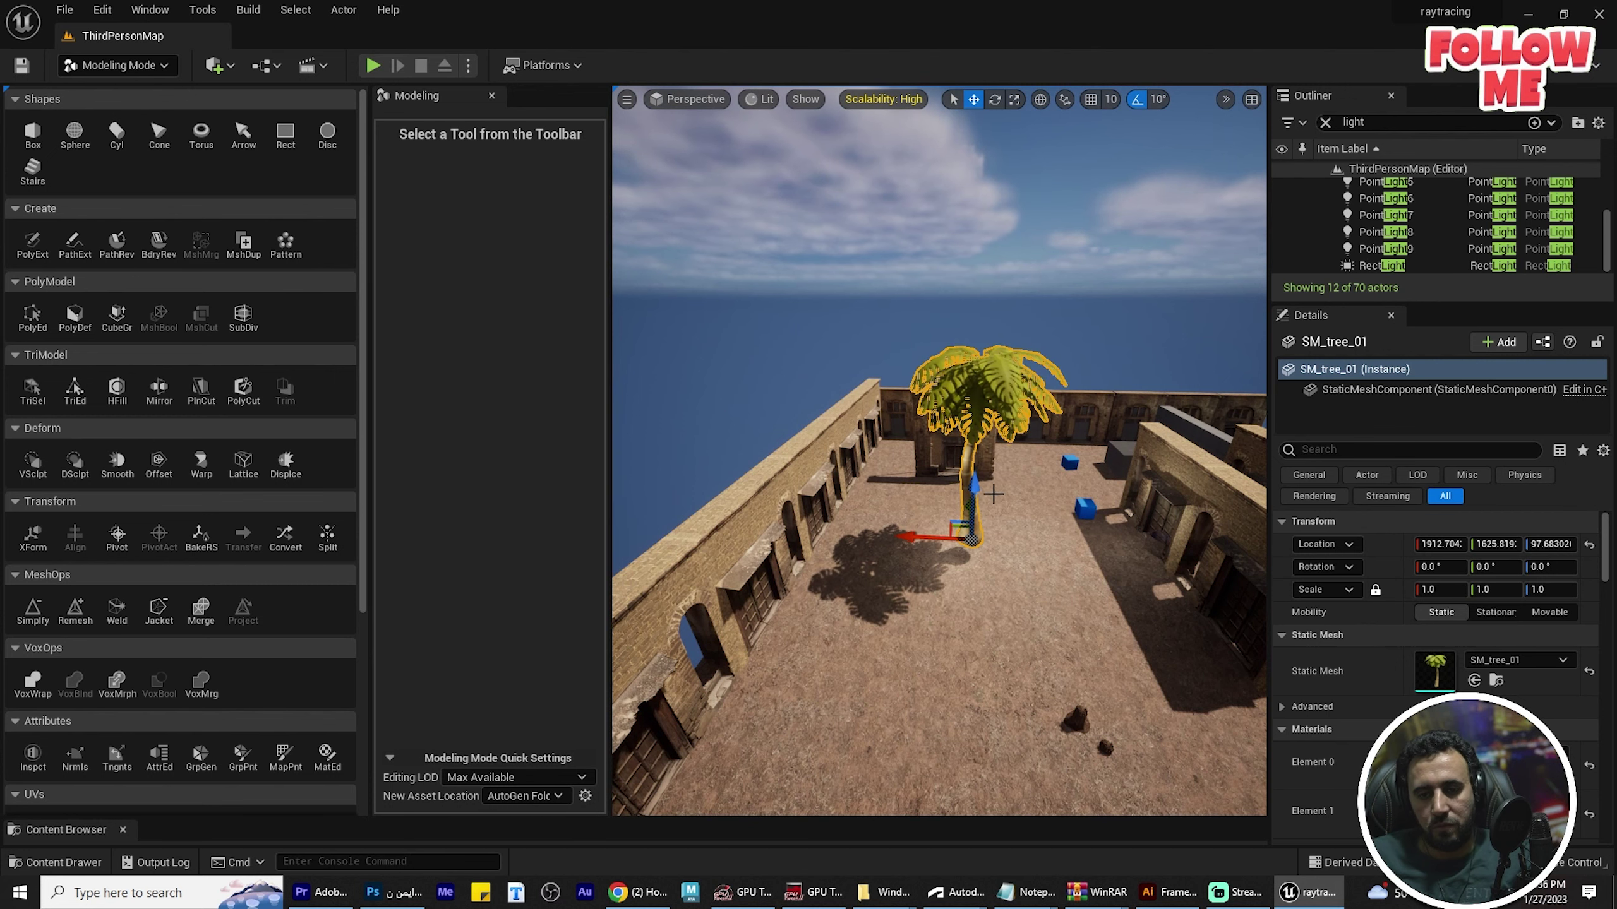
key(Delete)
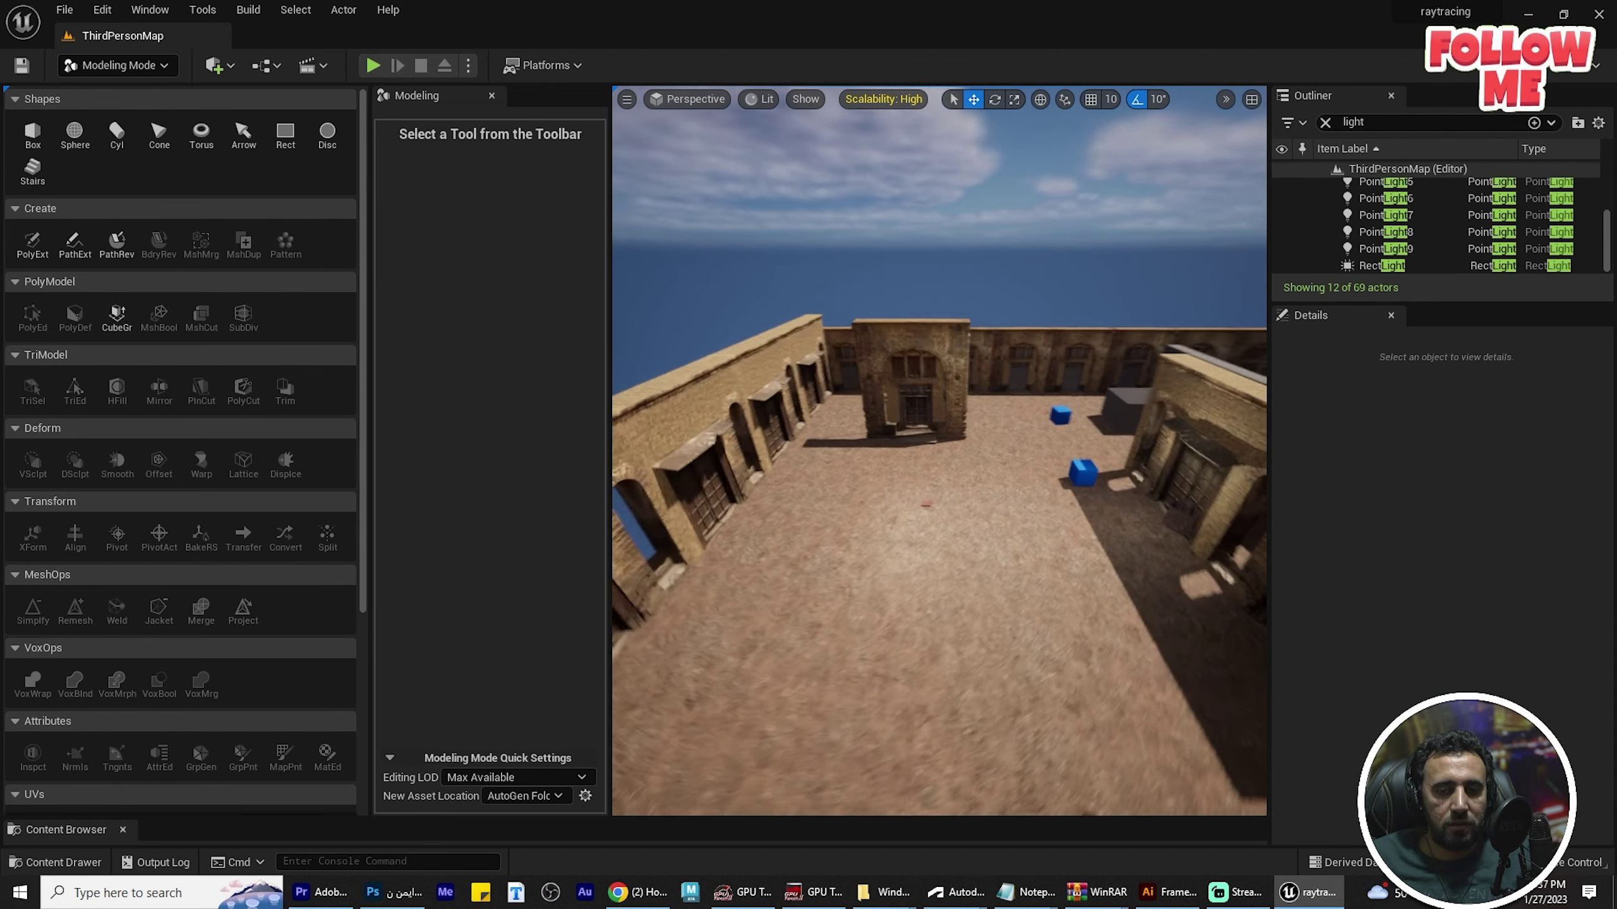
click(105, 66)
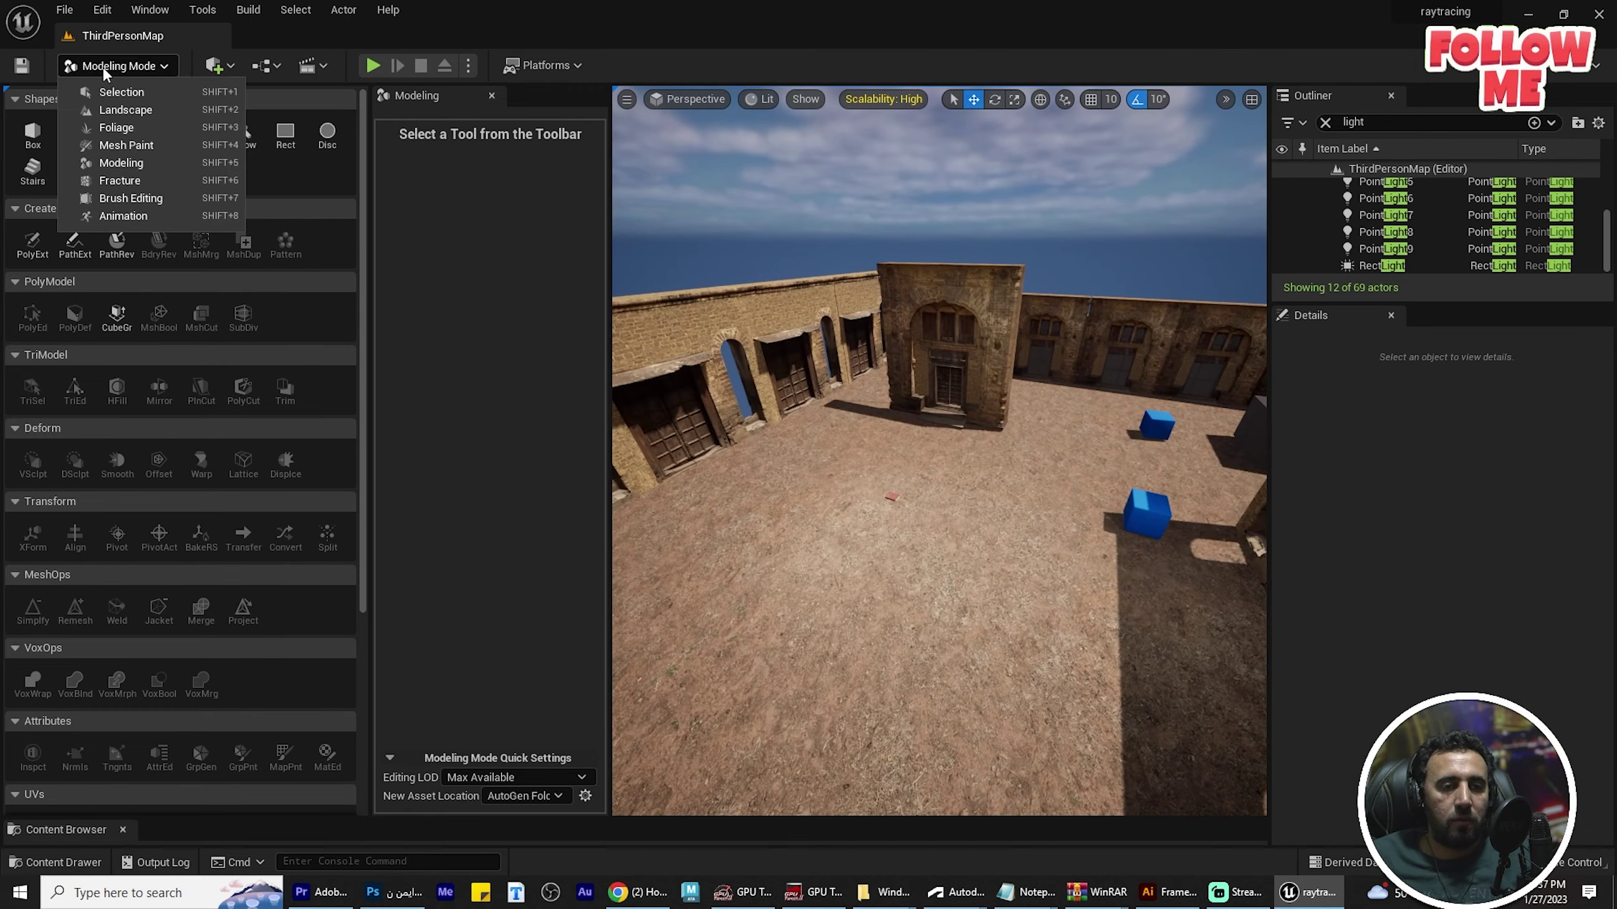
Repaint palm foliage across the courtyard floor, trimming extras to leave 52 instances.
click(108, 127)
right_drag(866, 506, 865, 505)
click(799, 367)
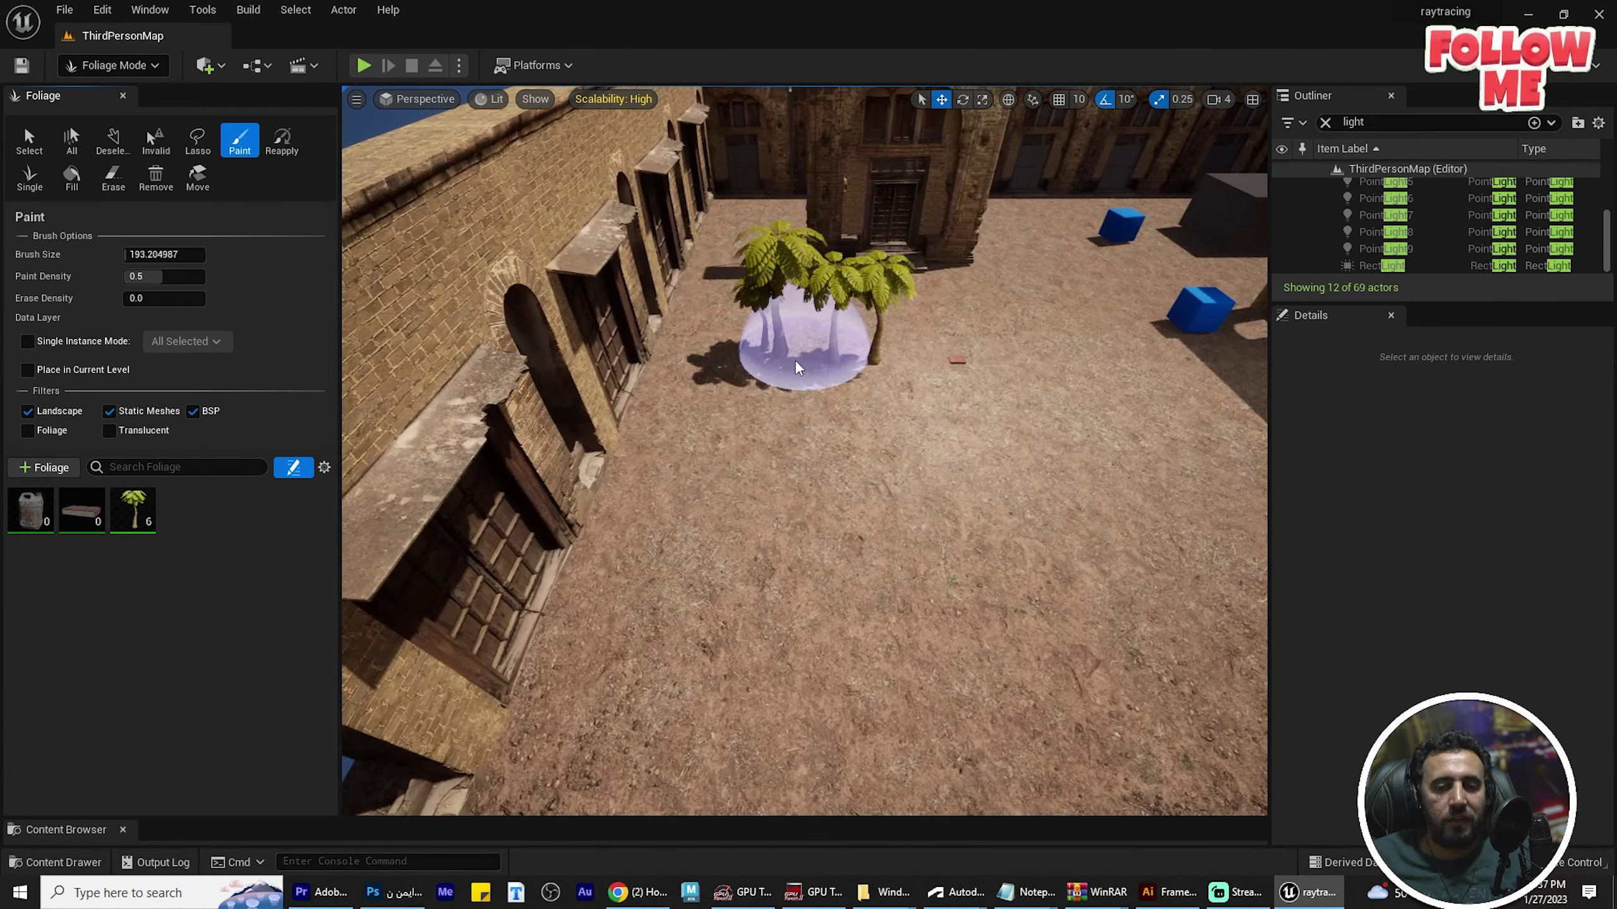
mouse_move(1201, 560)
right_down()
mouse_move(1200, 446)
mouse_move(1201, 636)
right_up()
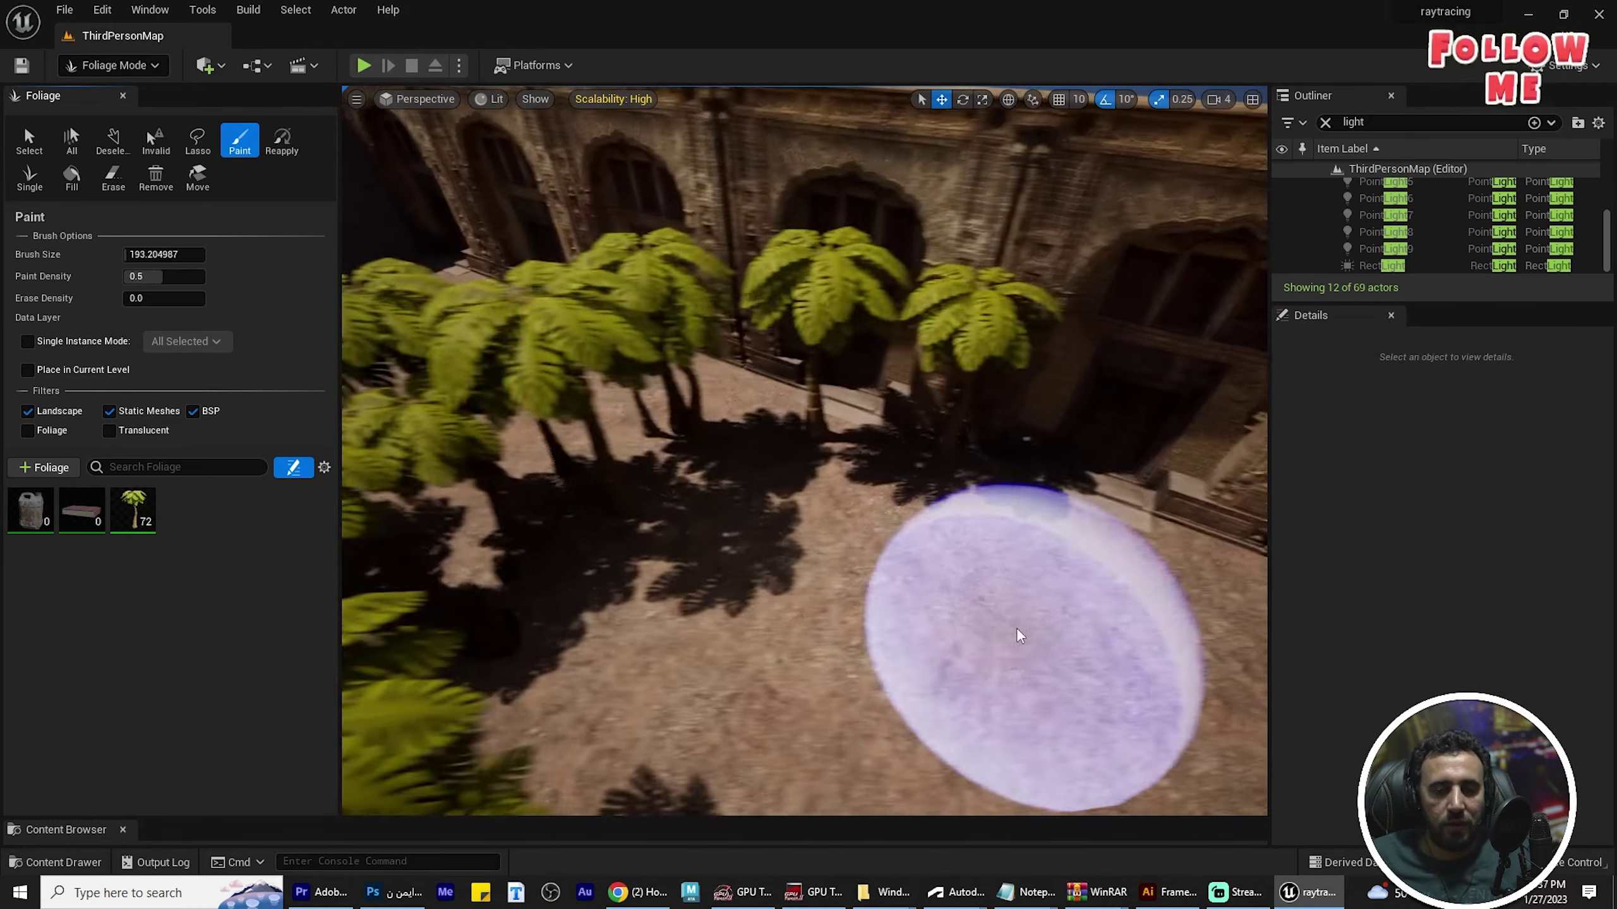
right_drag(1021, 632, 1022, 510)
right_drag(804, 446, 805, 445)
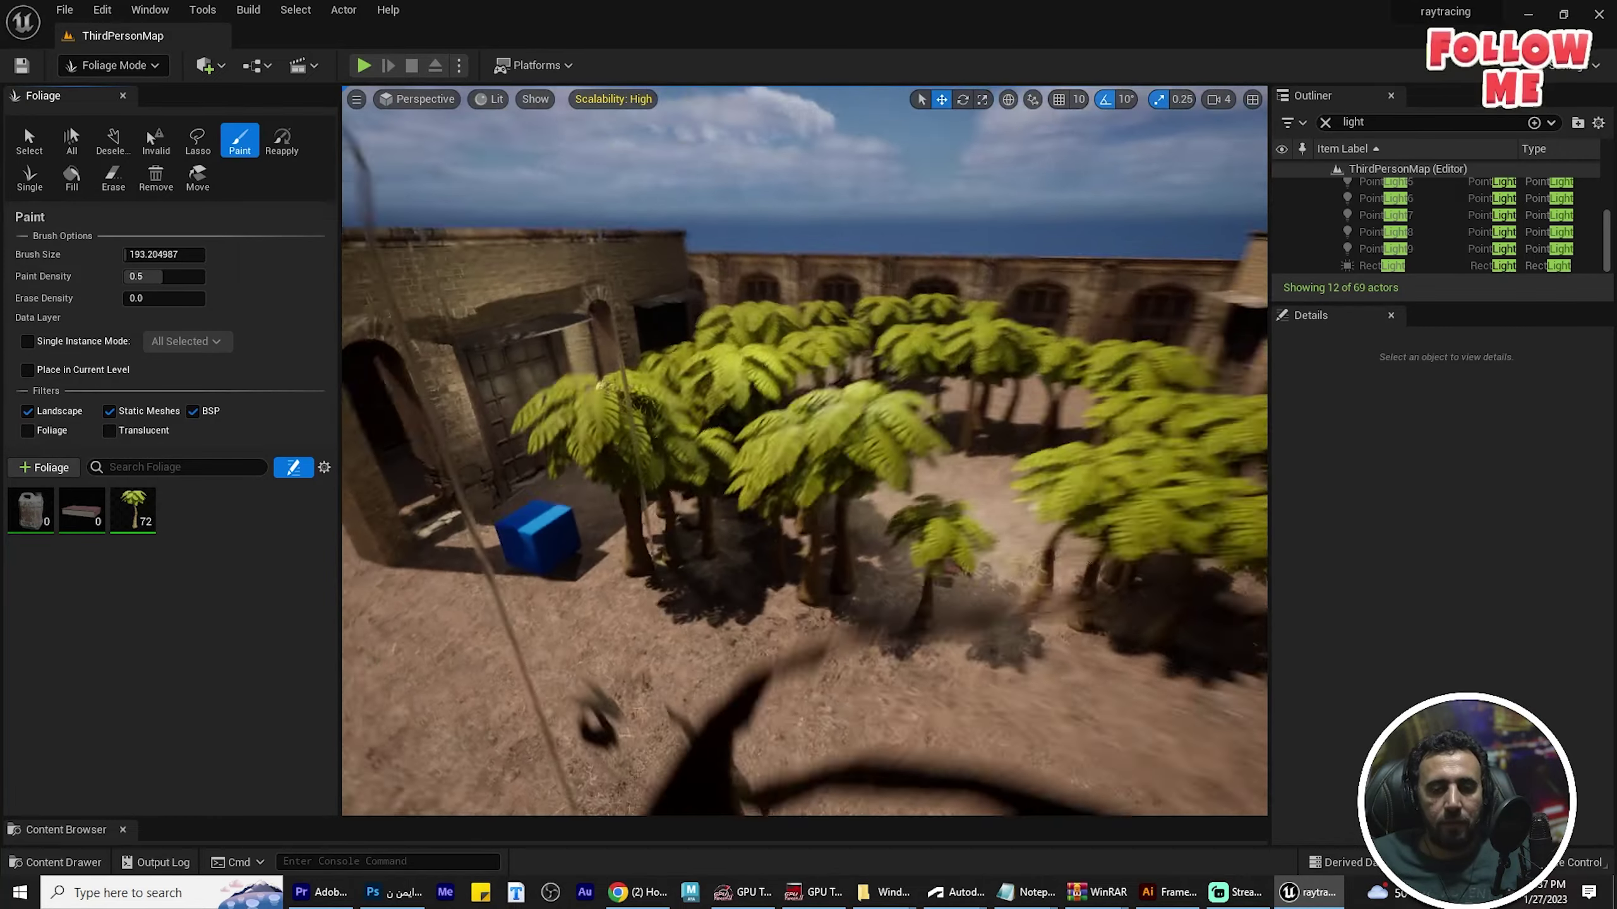
right_drag(926, 446, 926, 446)
shift+drag(821, 439, 382, 331)
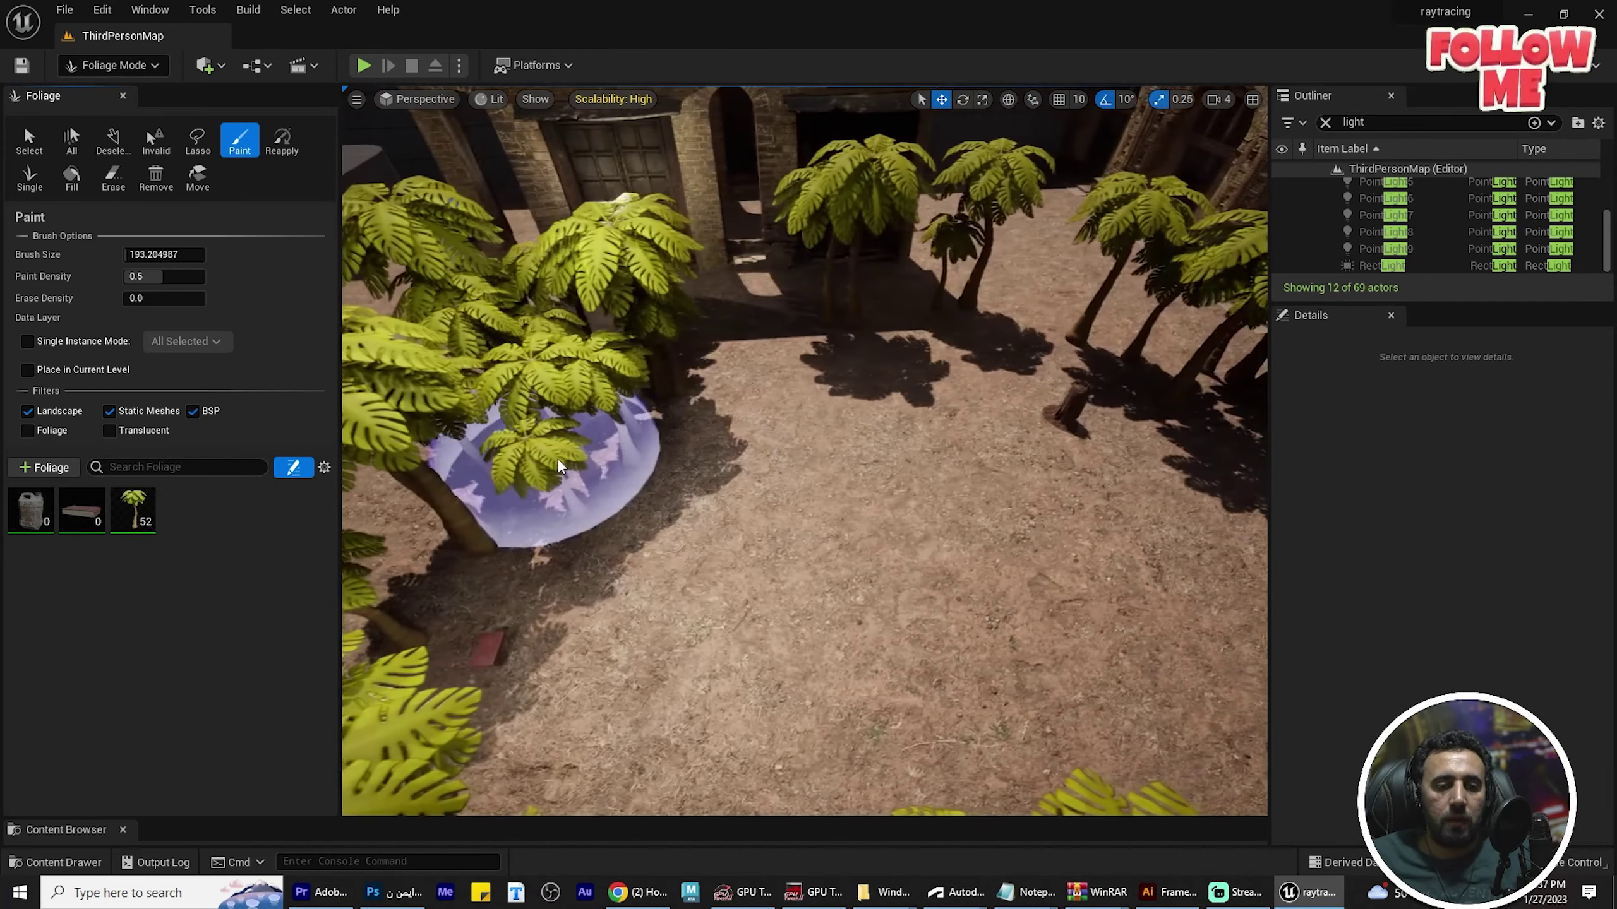
Enable the Light Map Resolution override on the SM_tree_01 foliage type.
click(124, 525)
scroll(257, 581, down, 2)
scroll(256, 580, down, 5)
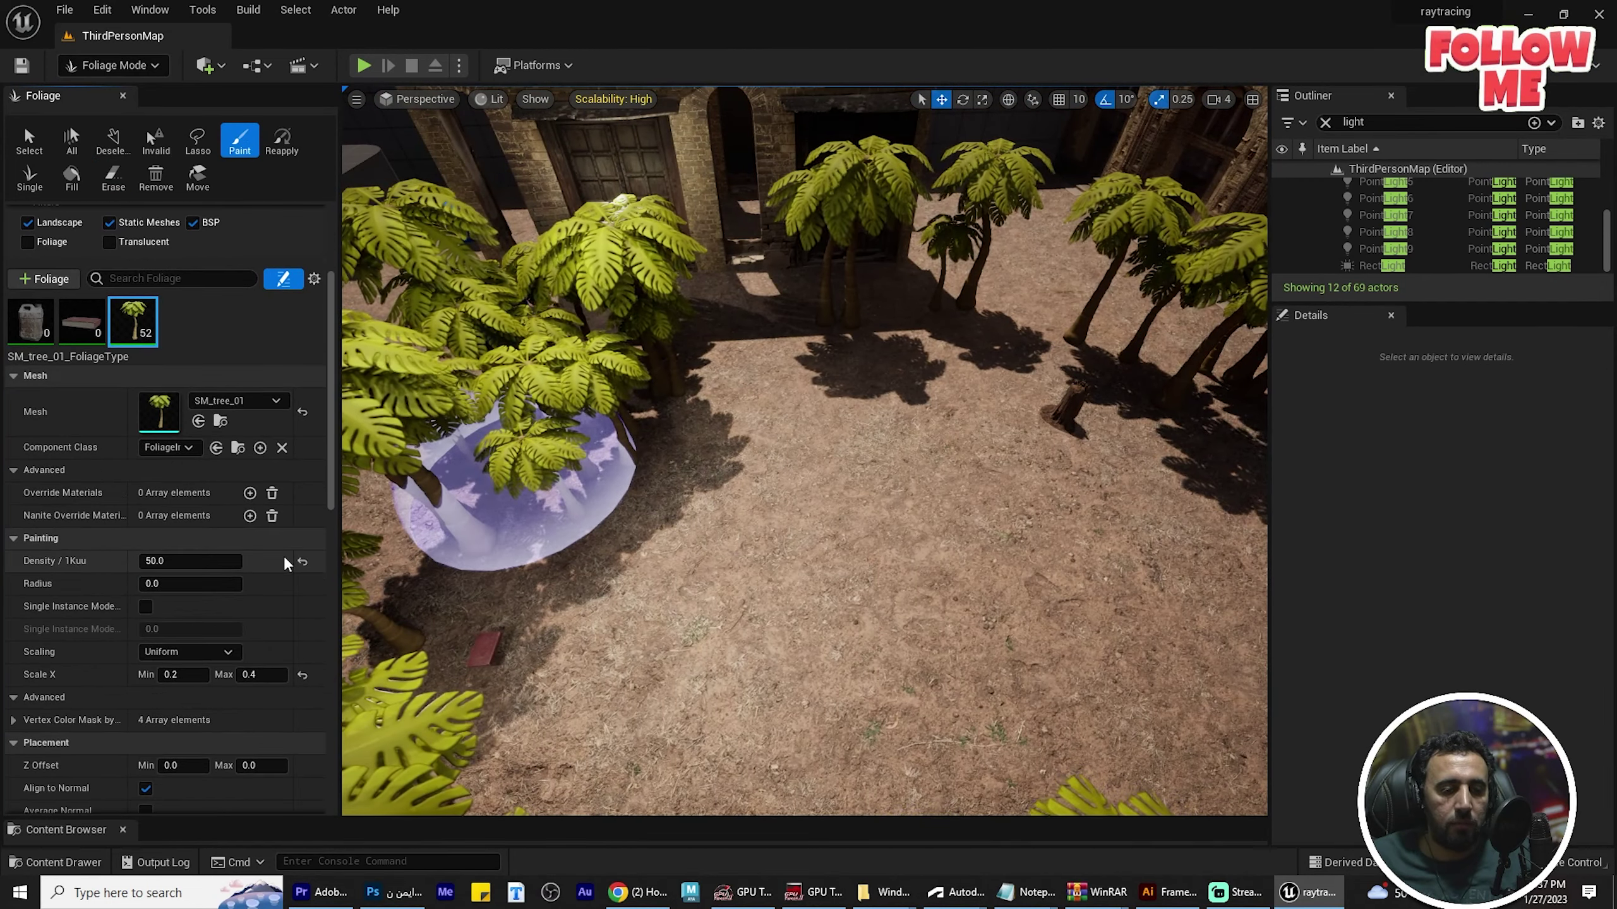
scroll(282, 556, down, 5)
scroll(282, 556, down, 5)
scroll(282, 556, down, 3)
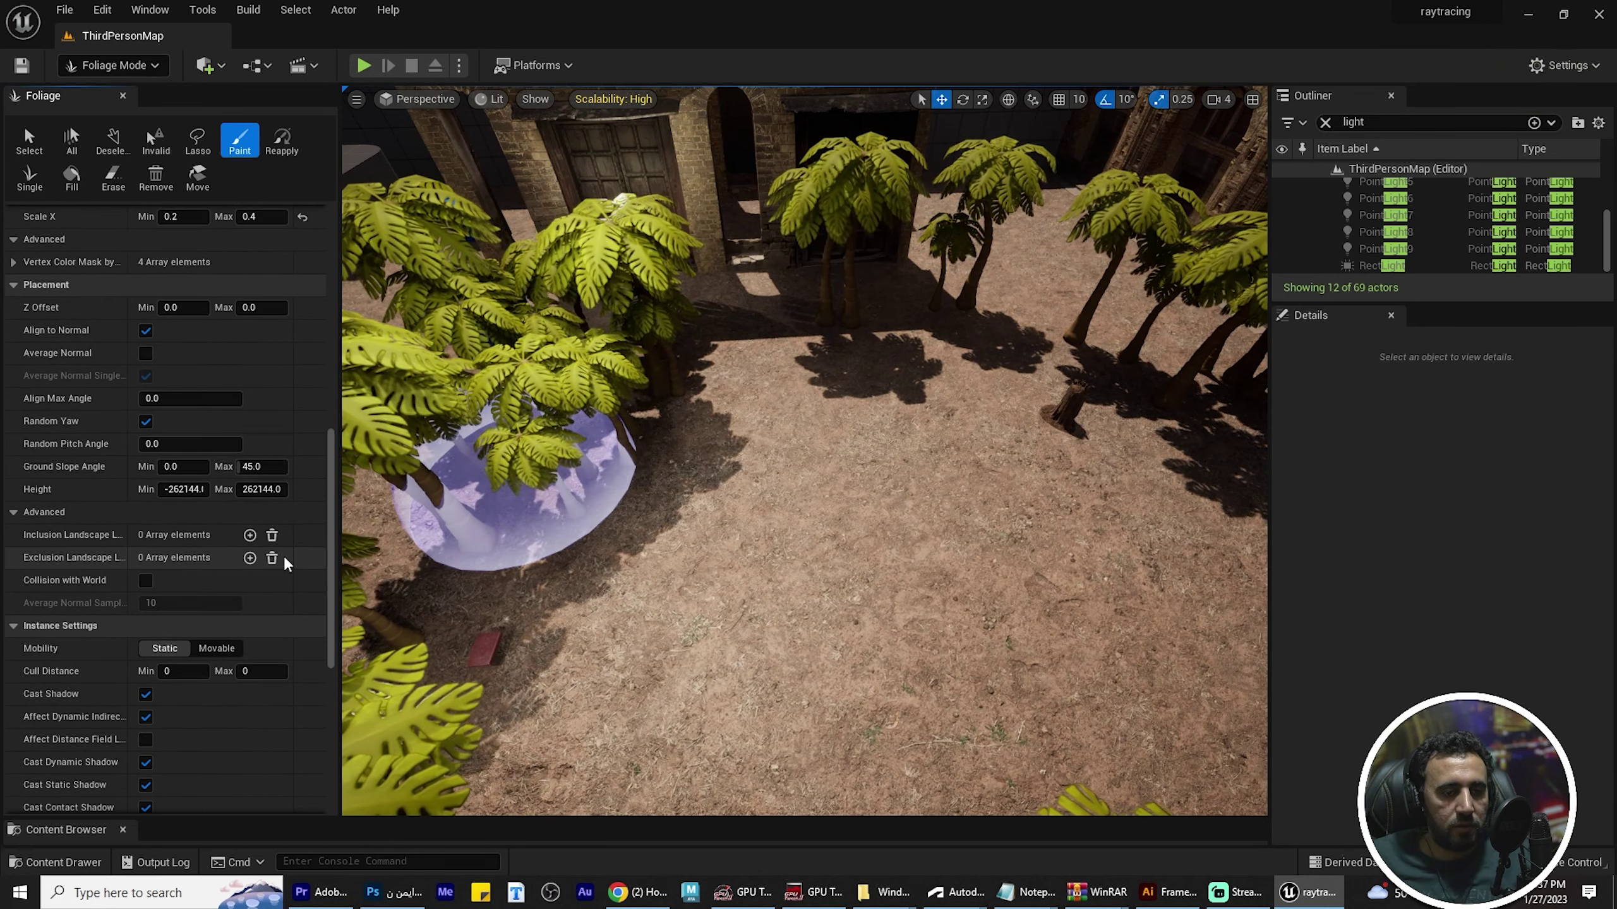
scroll(282, 555, down, 3)
scroll(282, 556, down, 3)
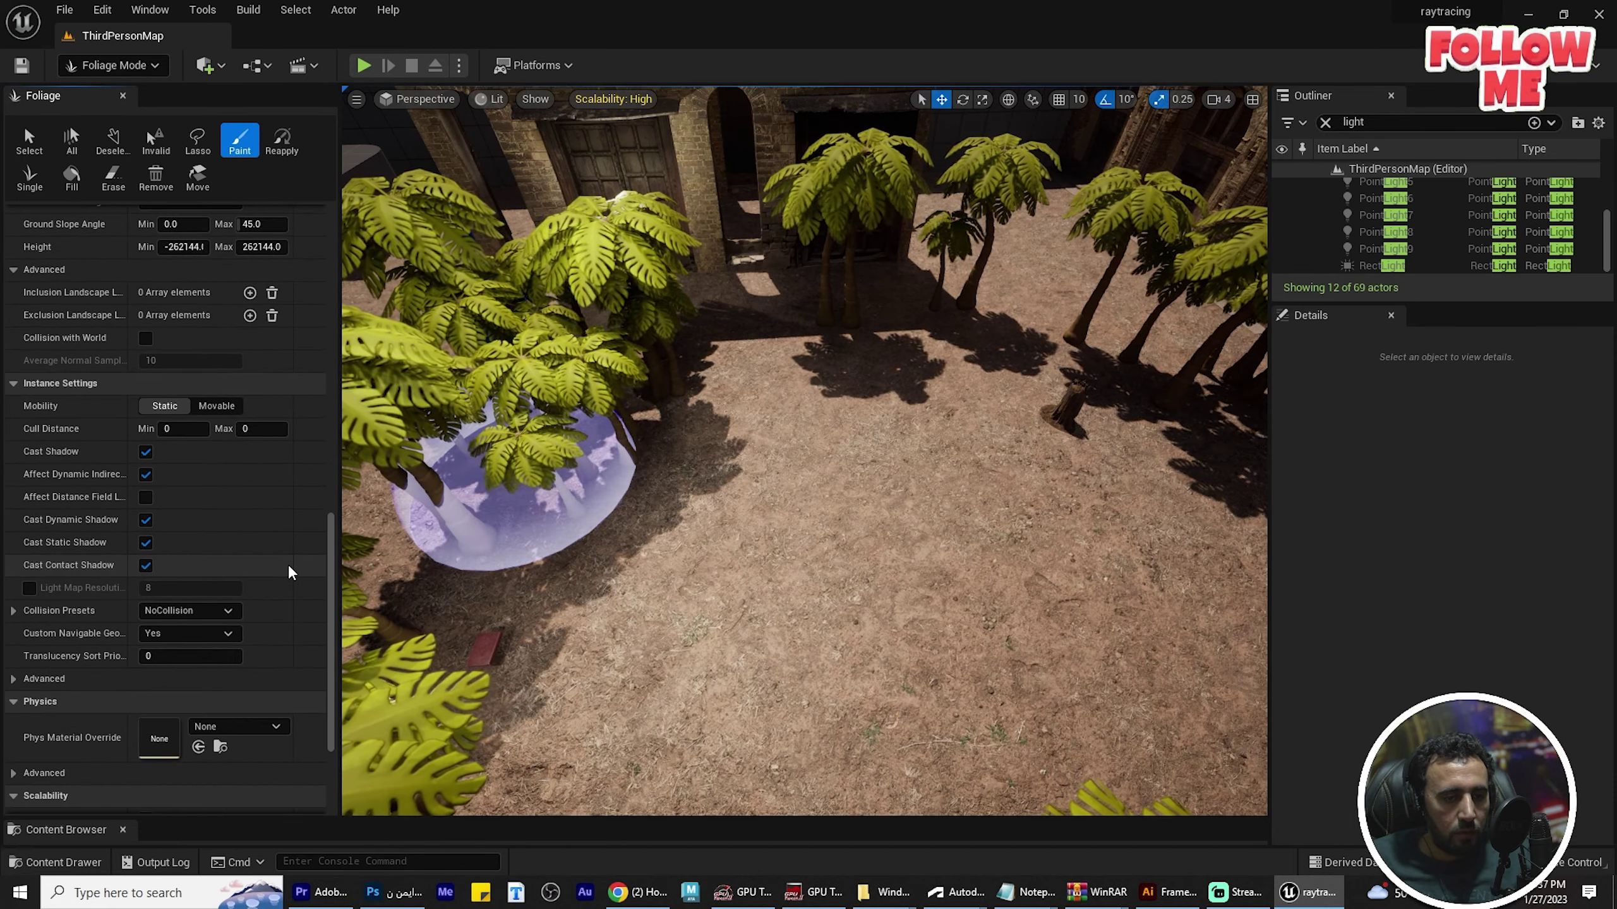
click(28, 587)
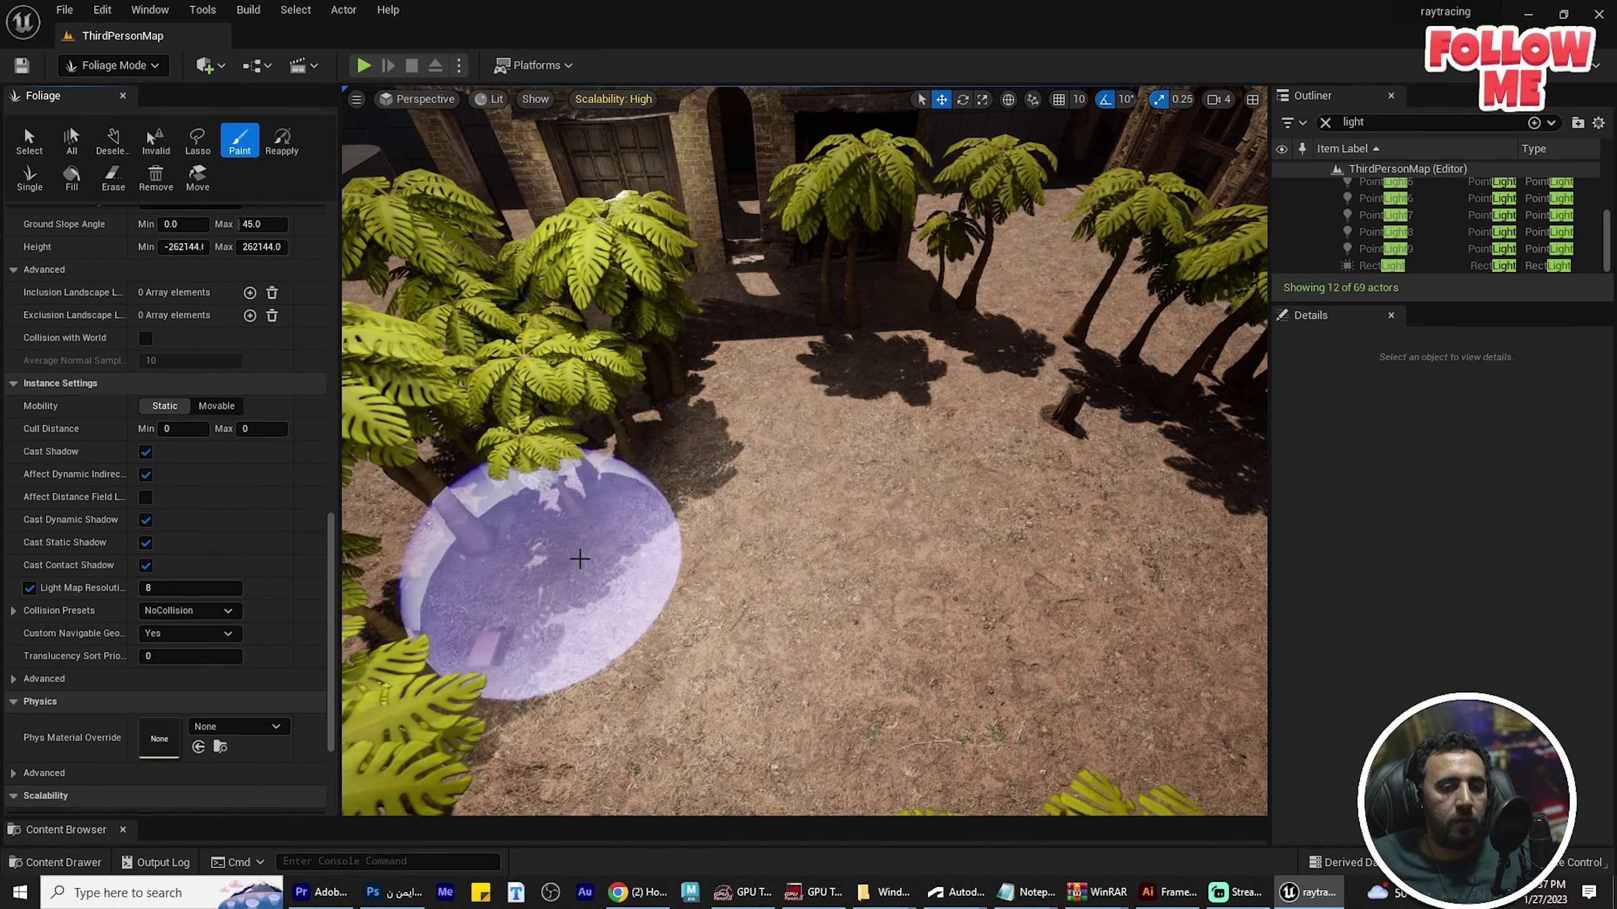
Place a standalone SM_tree_01 palm among the painted palms, bringing the level to 70 actors.
mouse_move(955, 507)
right_down()
mouse_move(955, 382)
mouse_move(955, 407)
right_up()
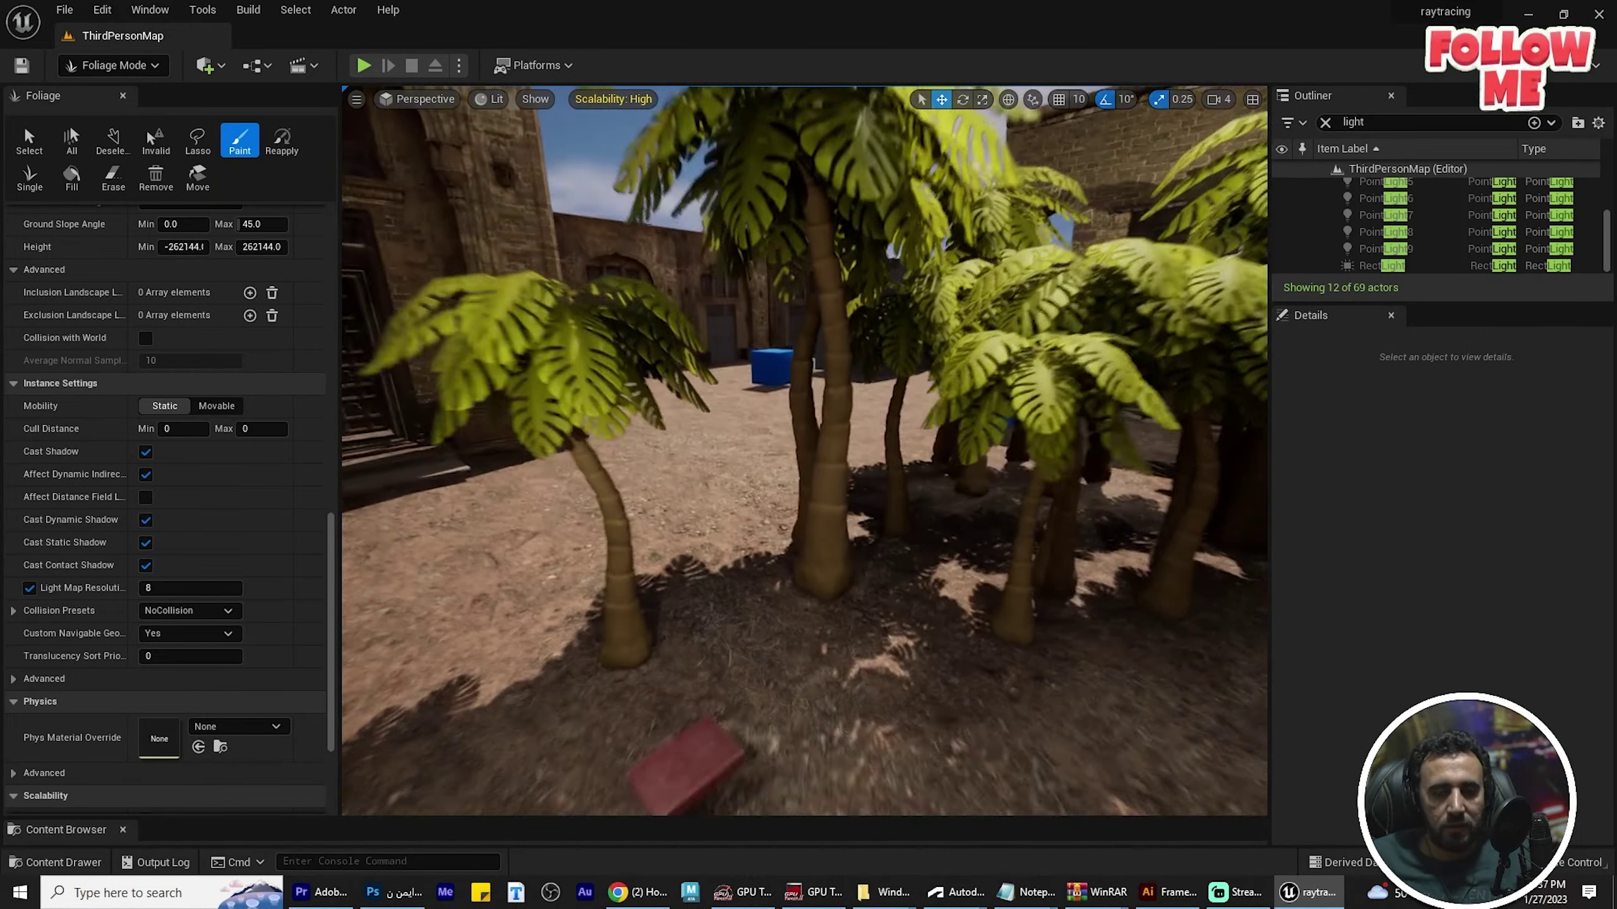
mouse_move(955, 408)
right_down()
mouse_move(887, 692)
mouse_move(860, 676)
right_up()
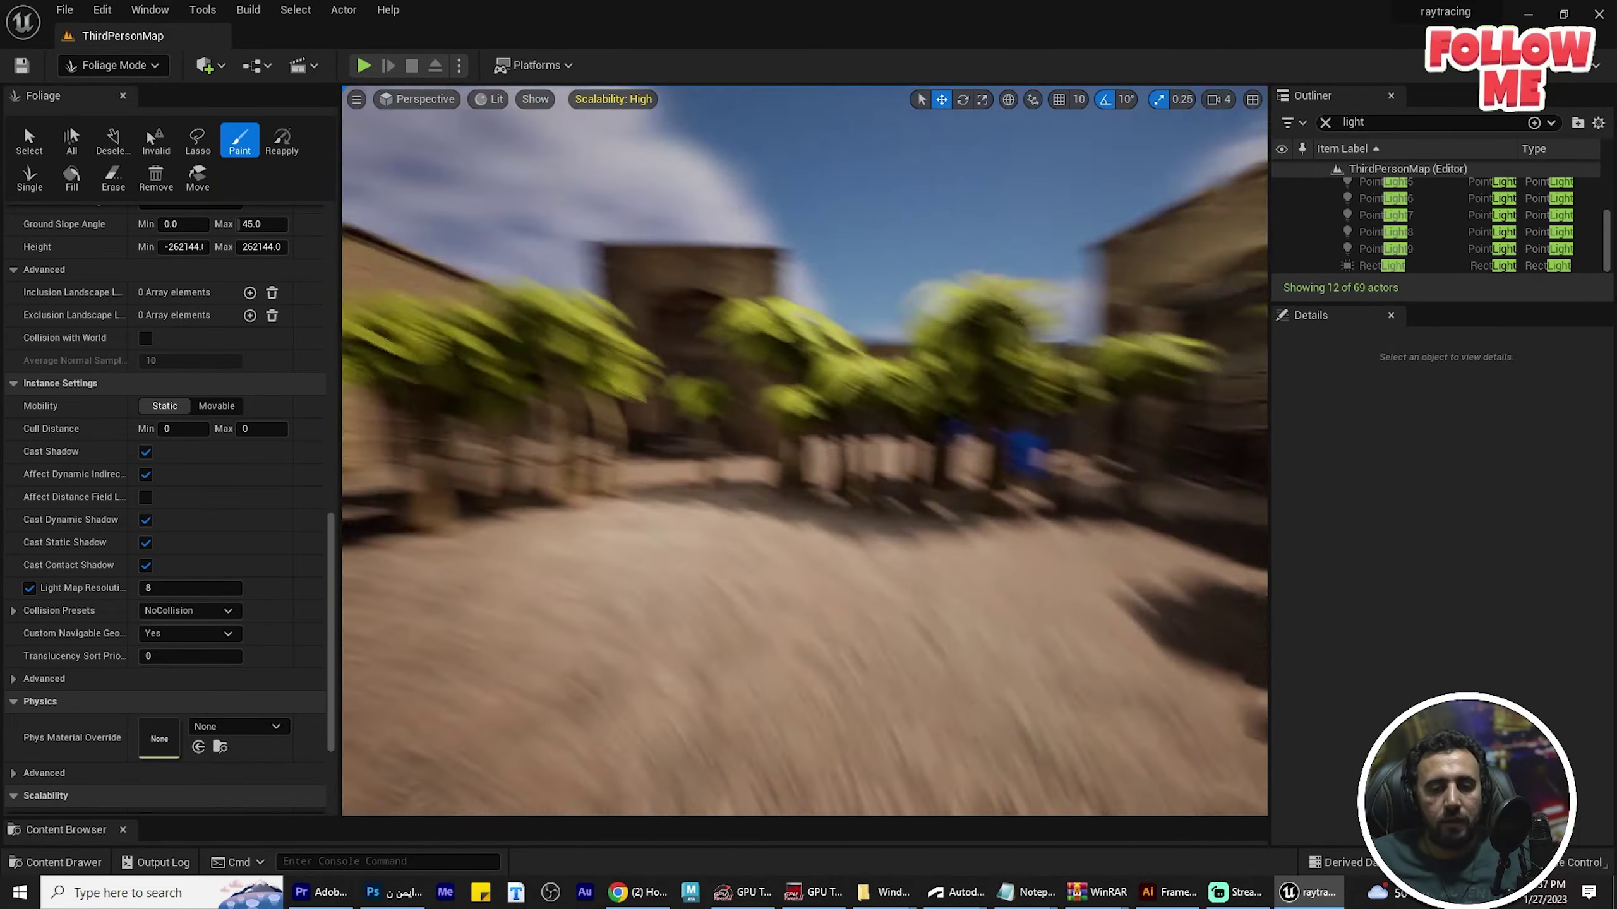
key(ctrl+space)
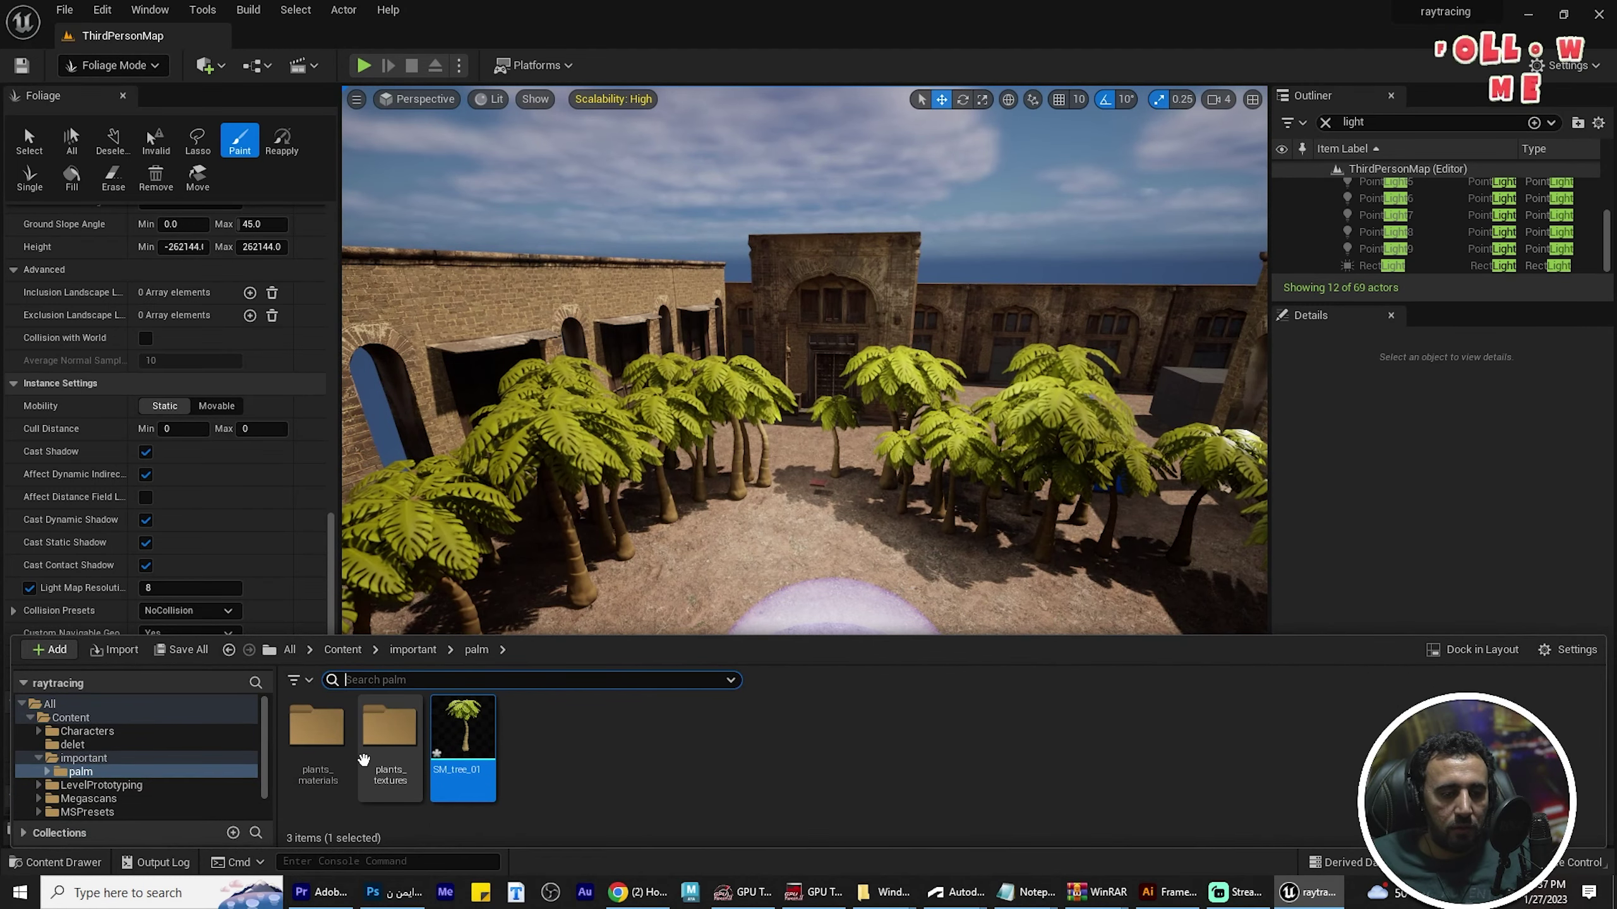
drag(471, 744, 764, 558)
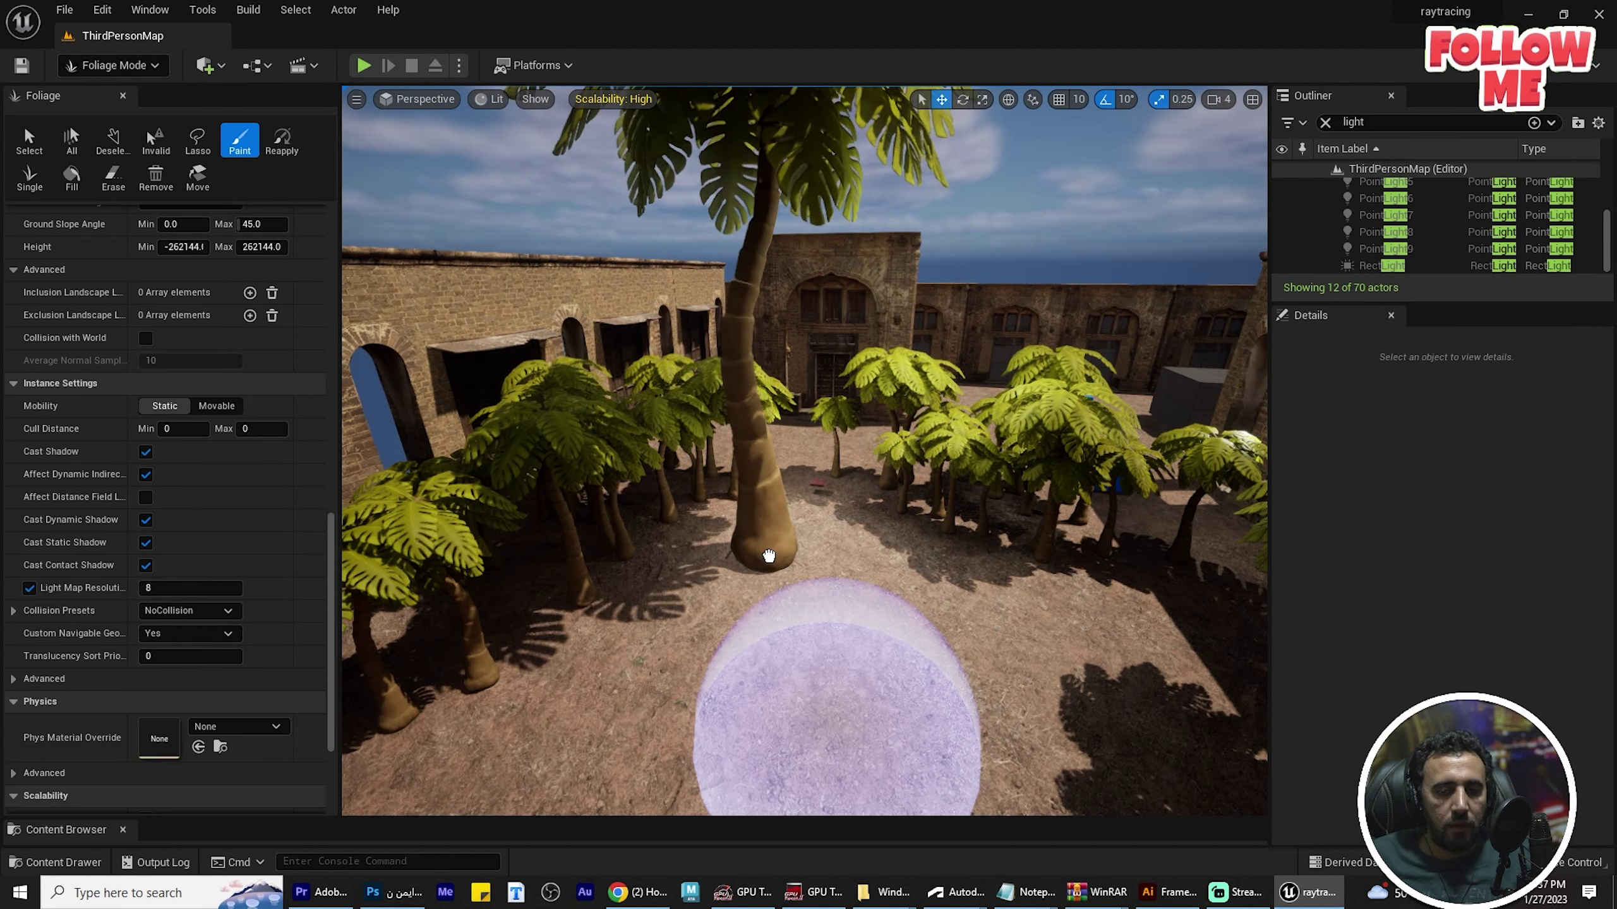
Switch to Modeling Mode and apply a first Pivot tool edit to the new palm.
click(146, 67)
click(121, 89)
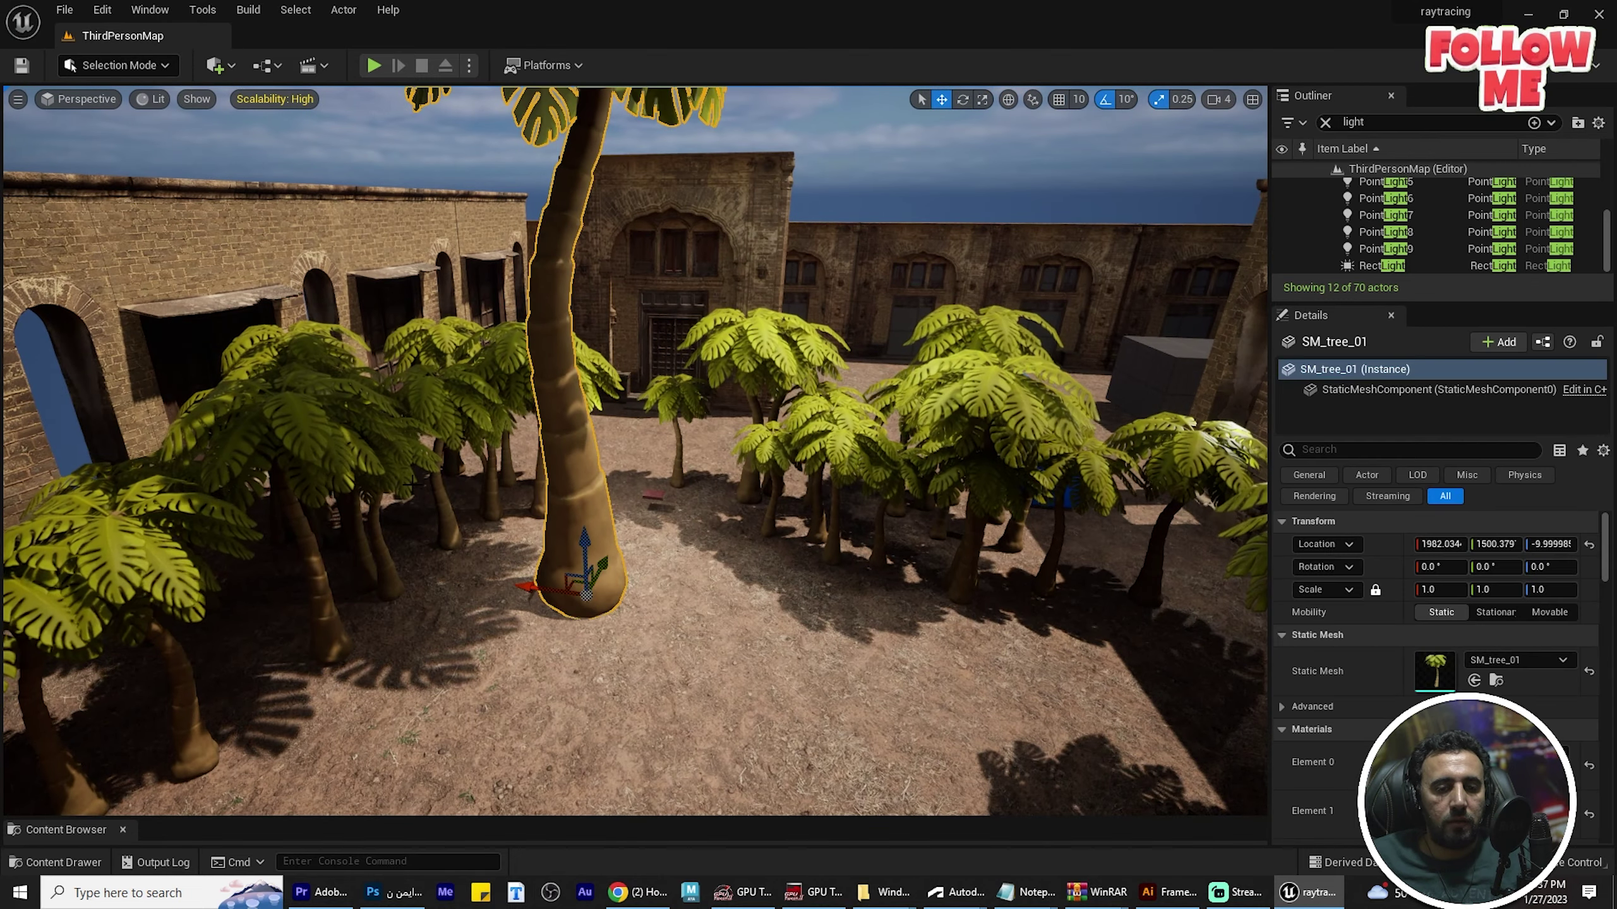
click(124, 65)
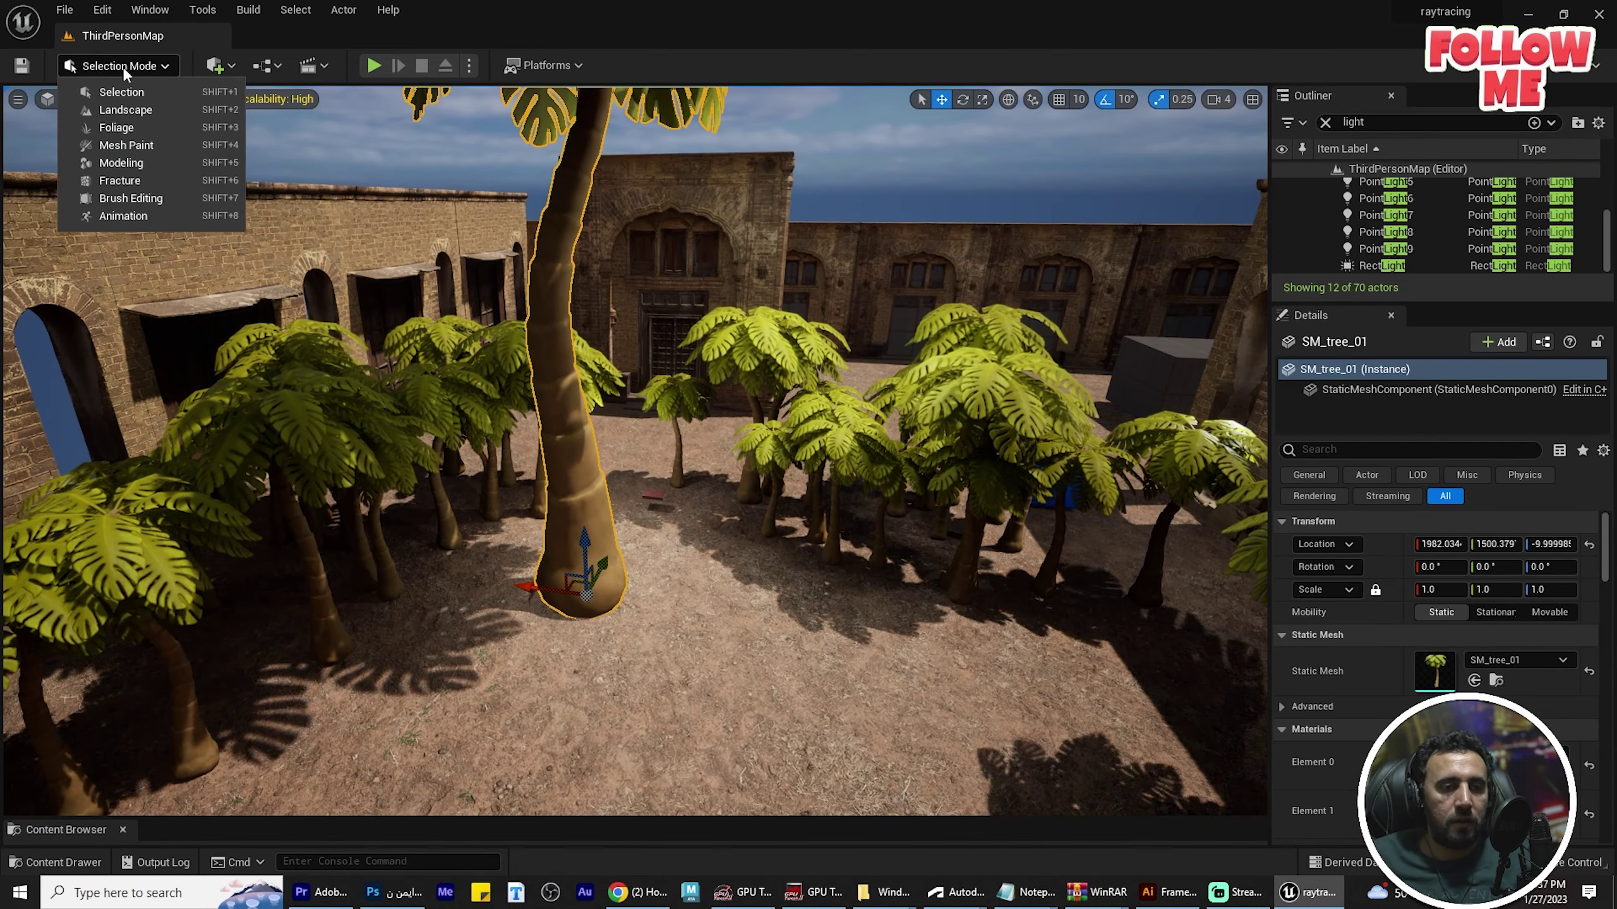
click(128, 165)
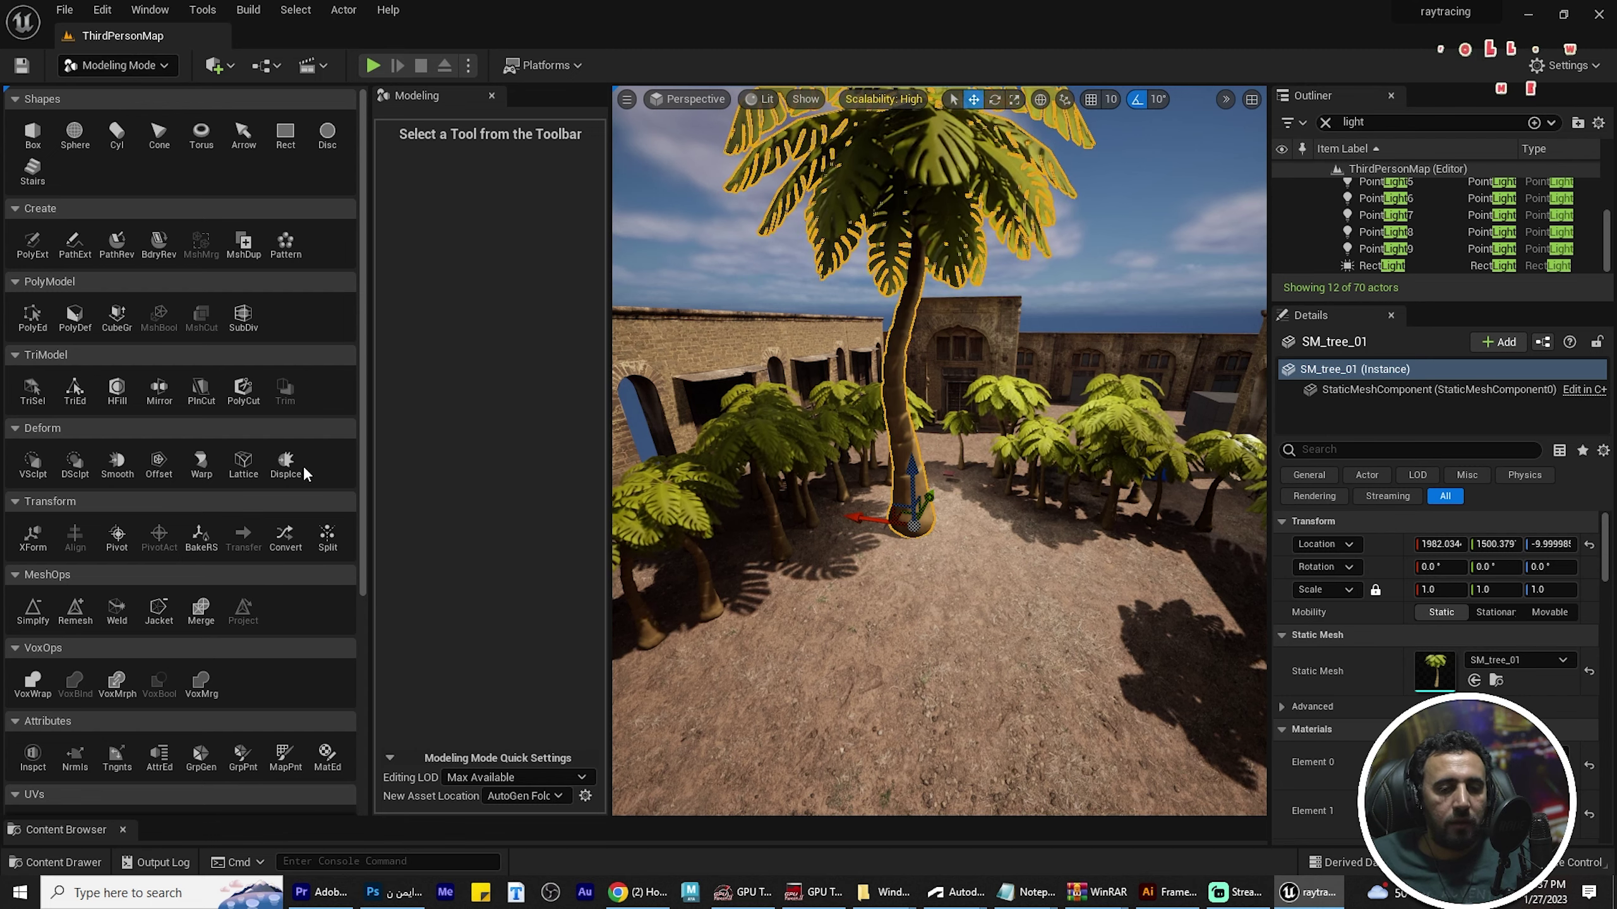
click(127, 549)
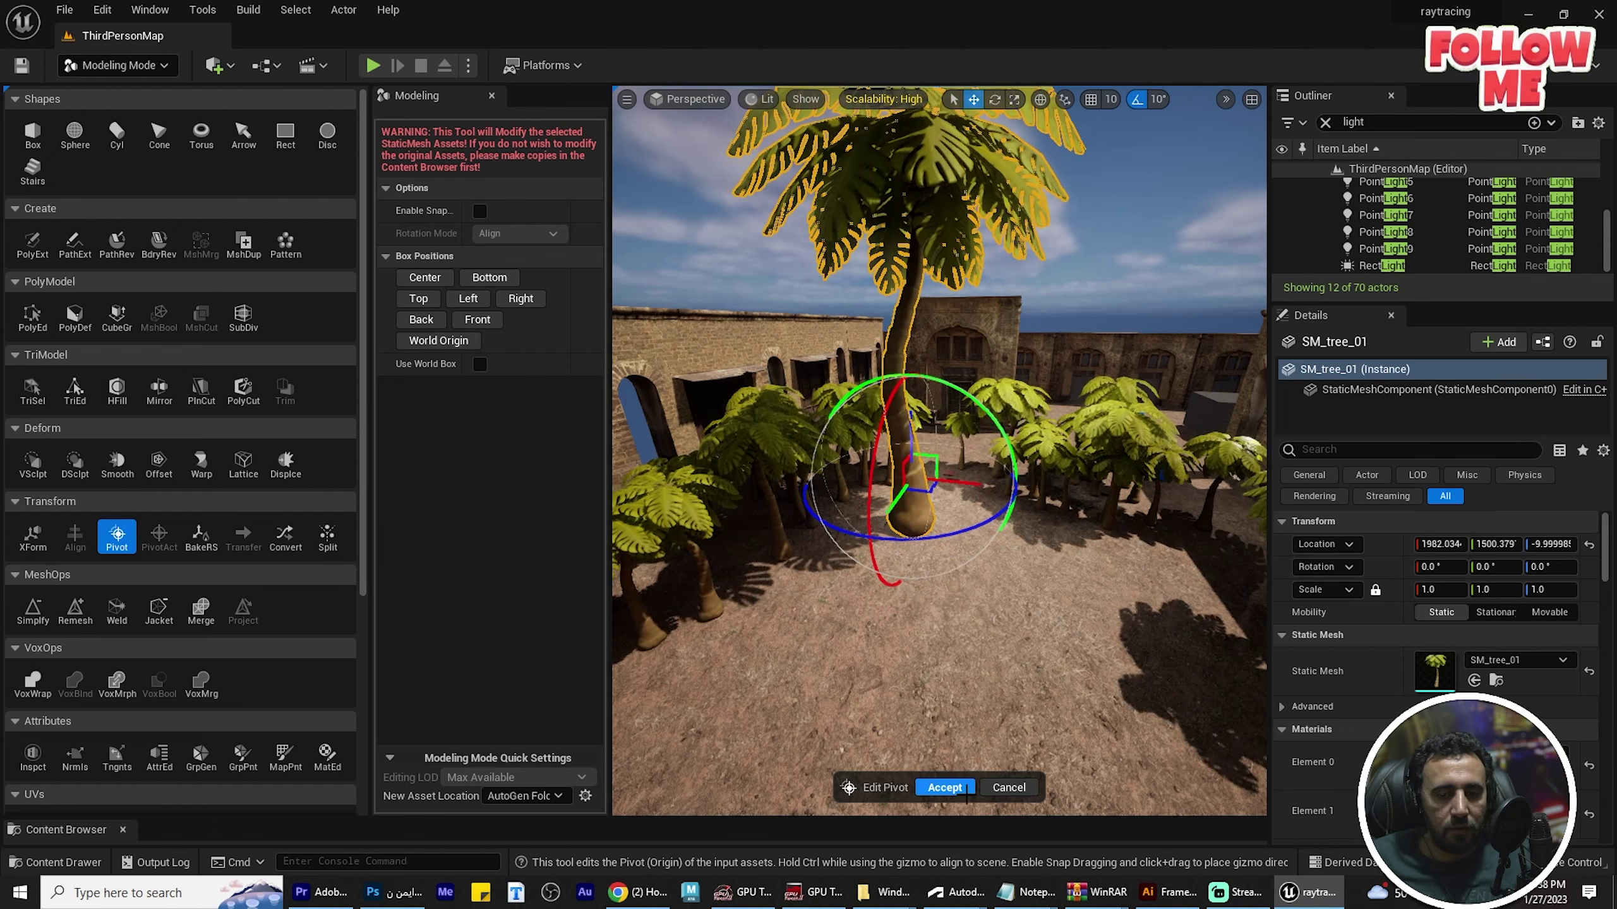
click(945, 788)
Redo the pivot edit at the trunk base so the palm sits on the ground at Z 10.27882.
right_drag(939, 446, 940, 446)
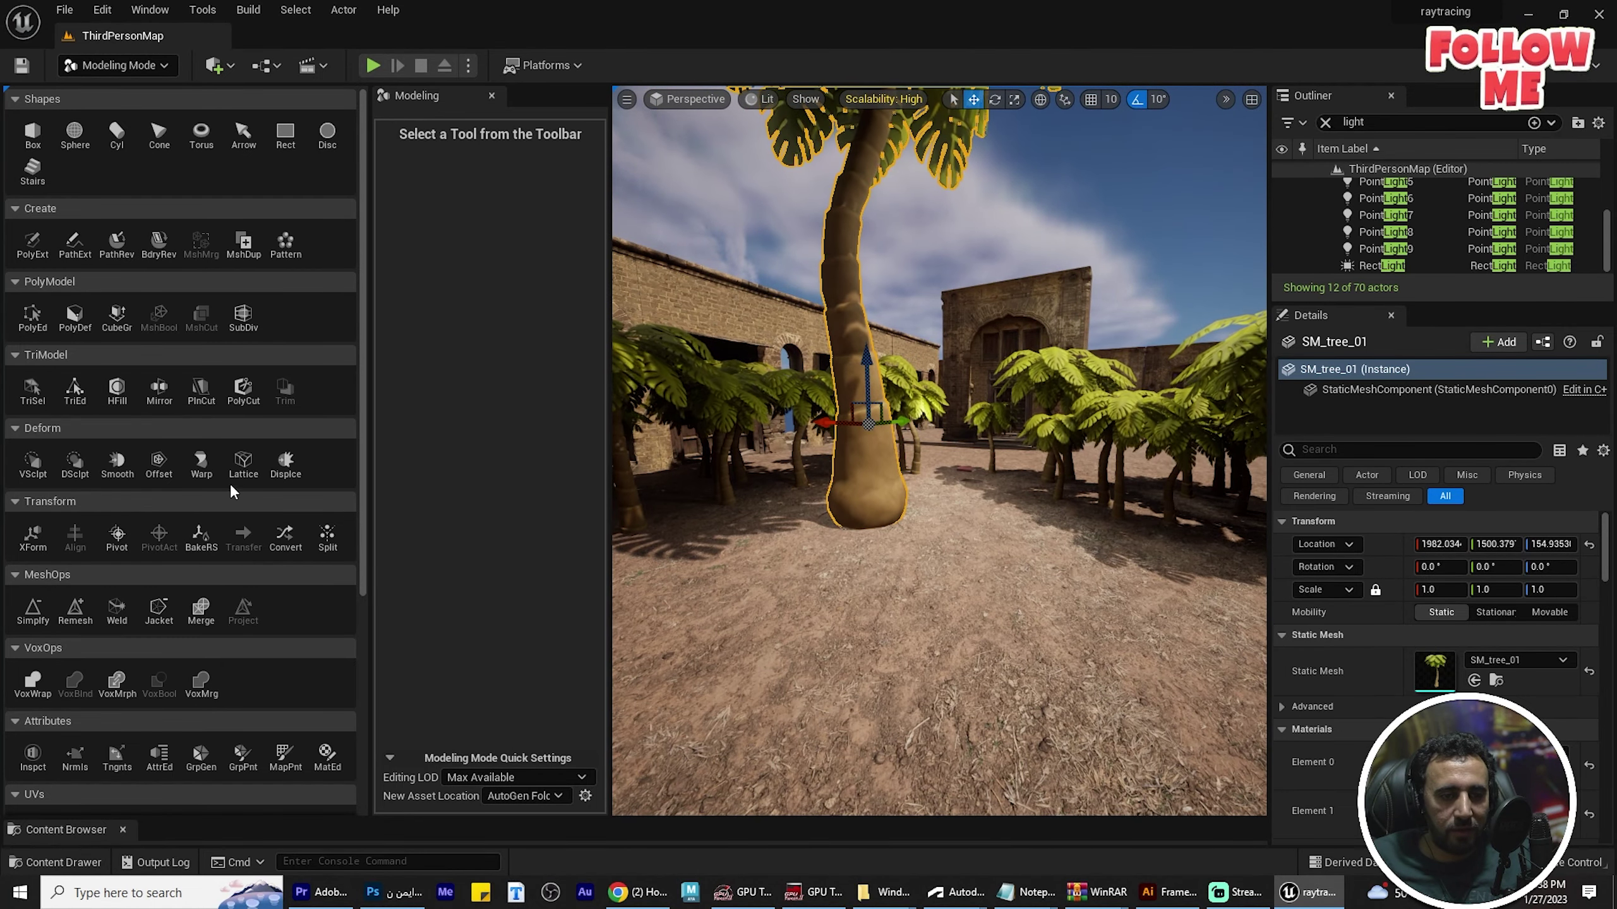
click(117, 538)
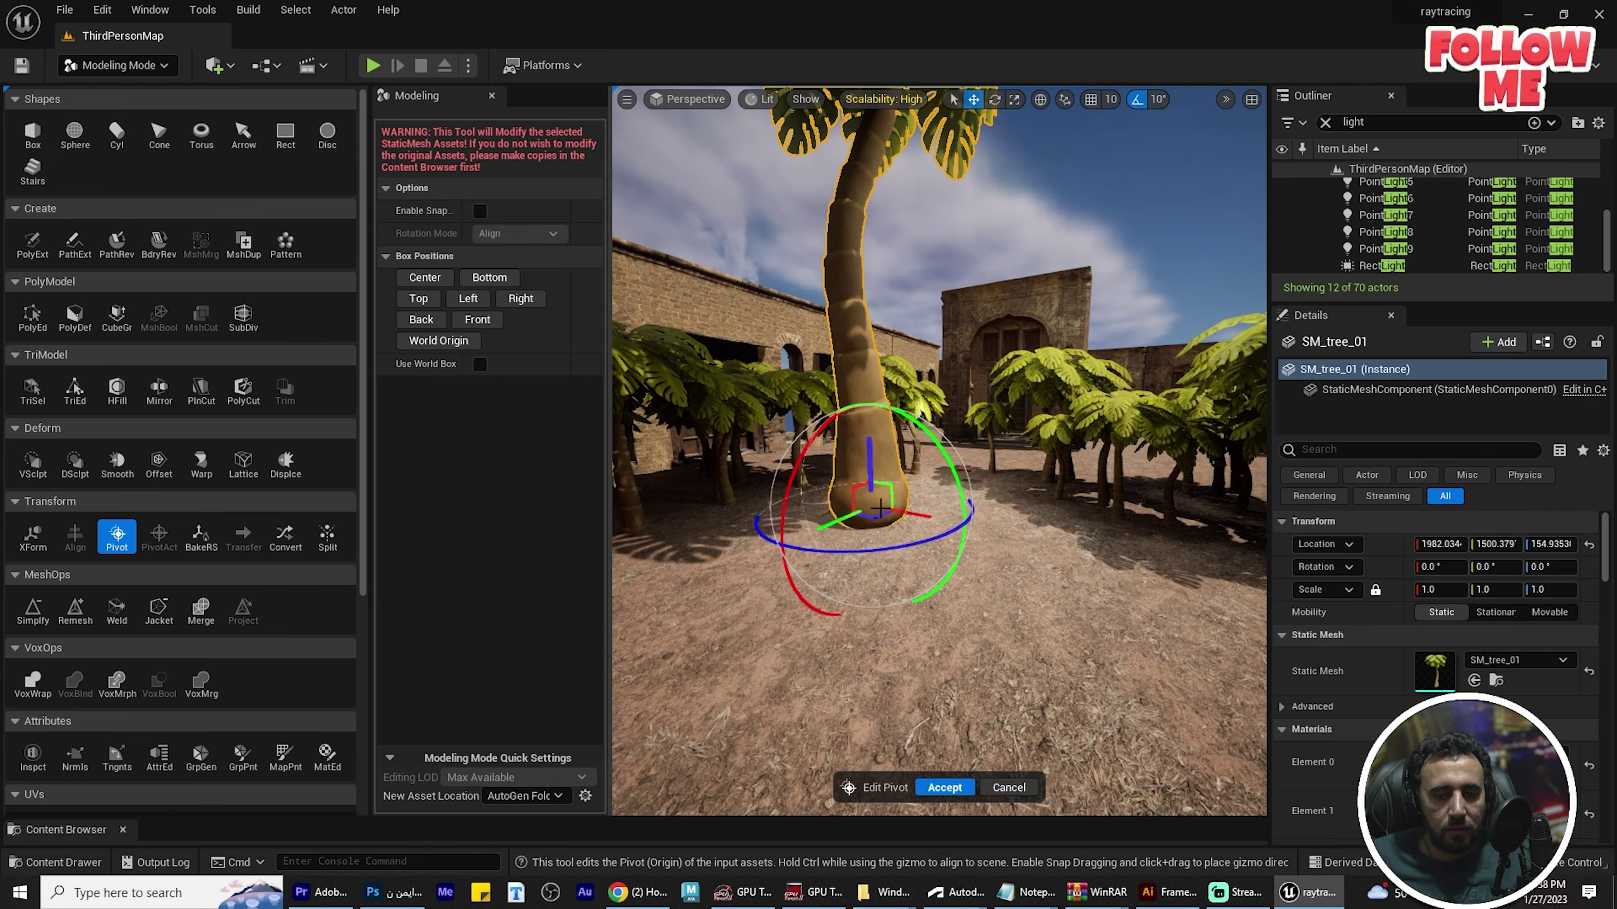
click(945, 787)
right_drag(939, 446, 939, 446)
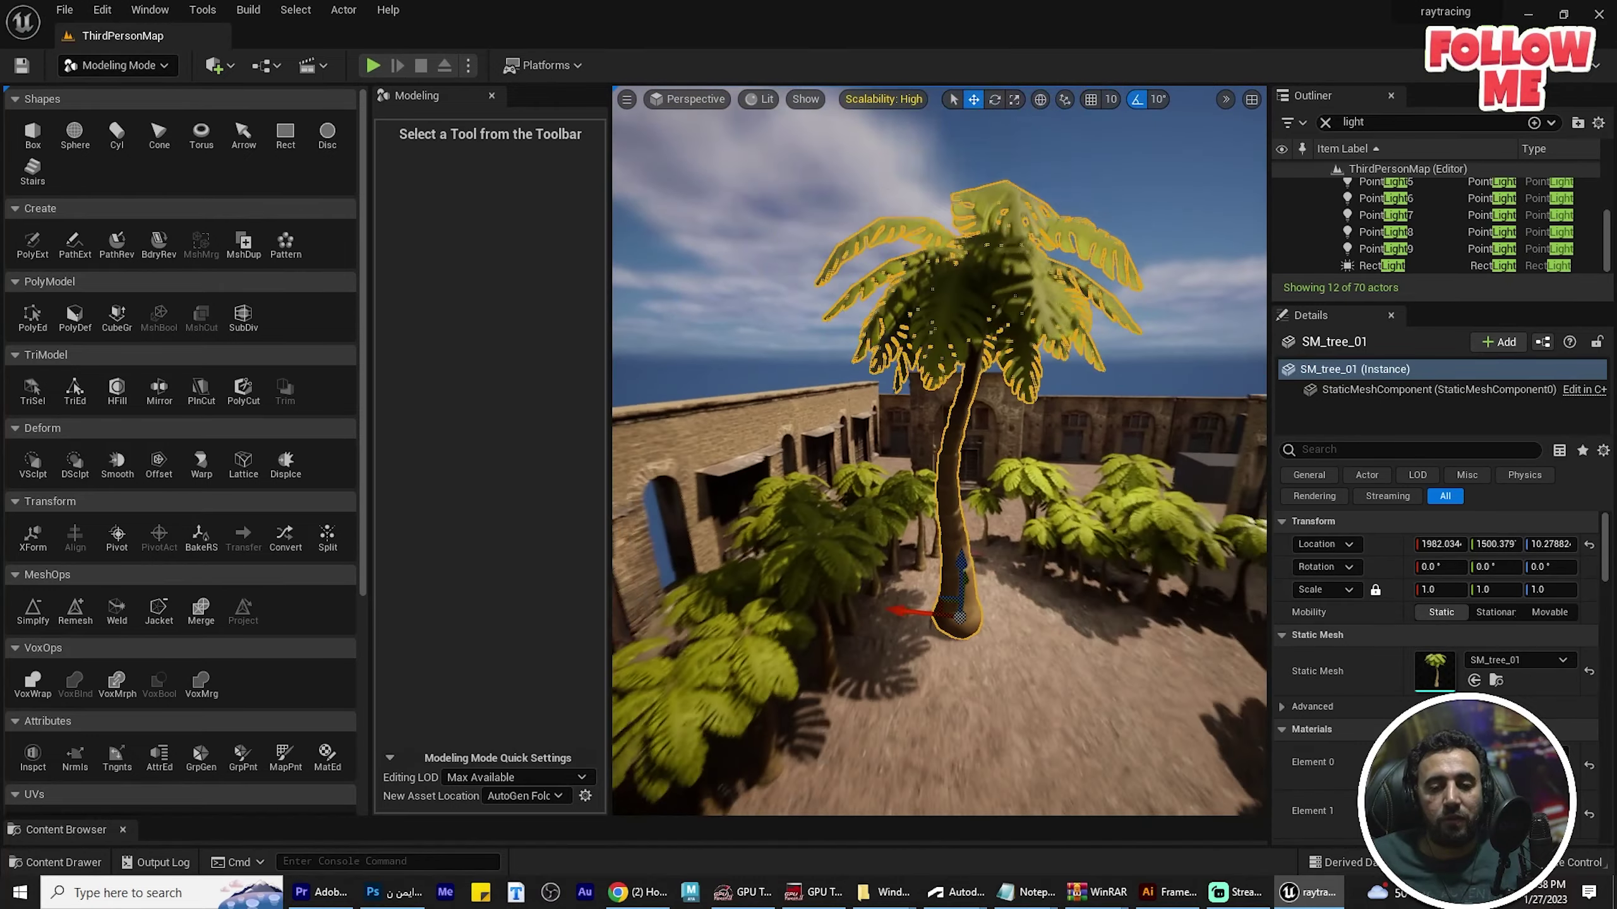
Delete the standalone SM_tree_01 palm, leaving 69 actors, and view the courtyard wide.
key(Delete)
right_drag(939, 446, 939, 446)
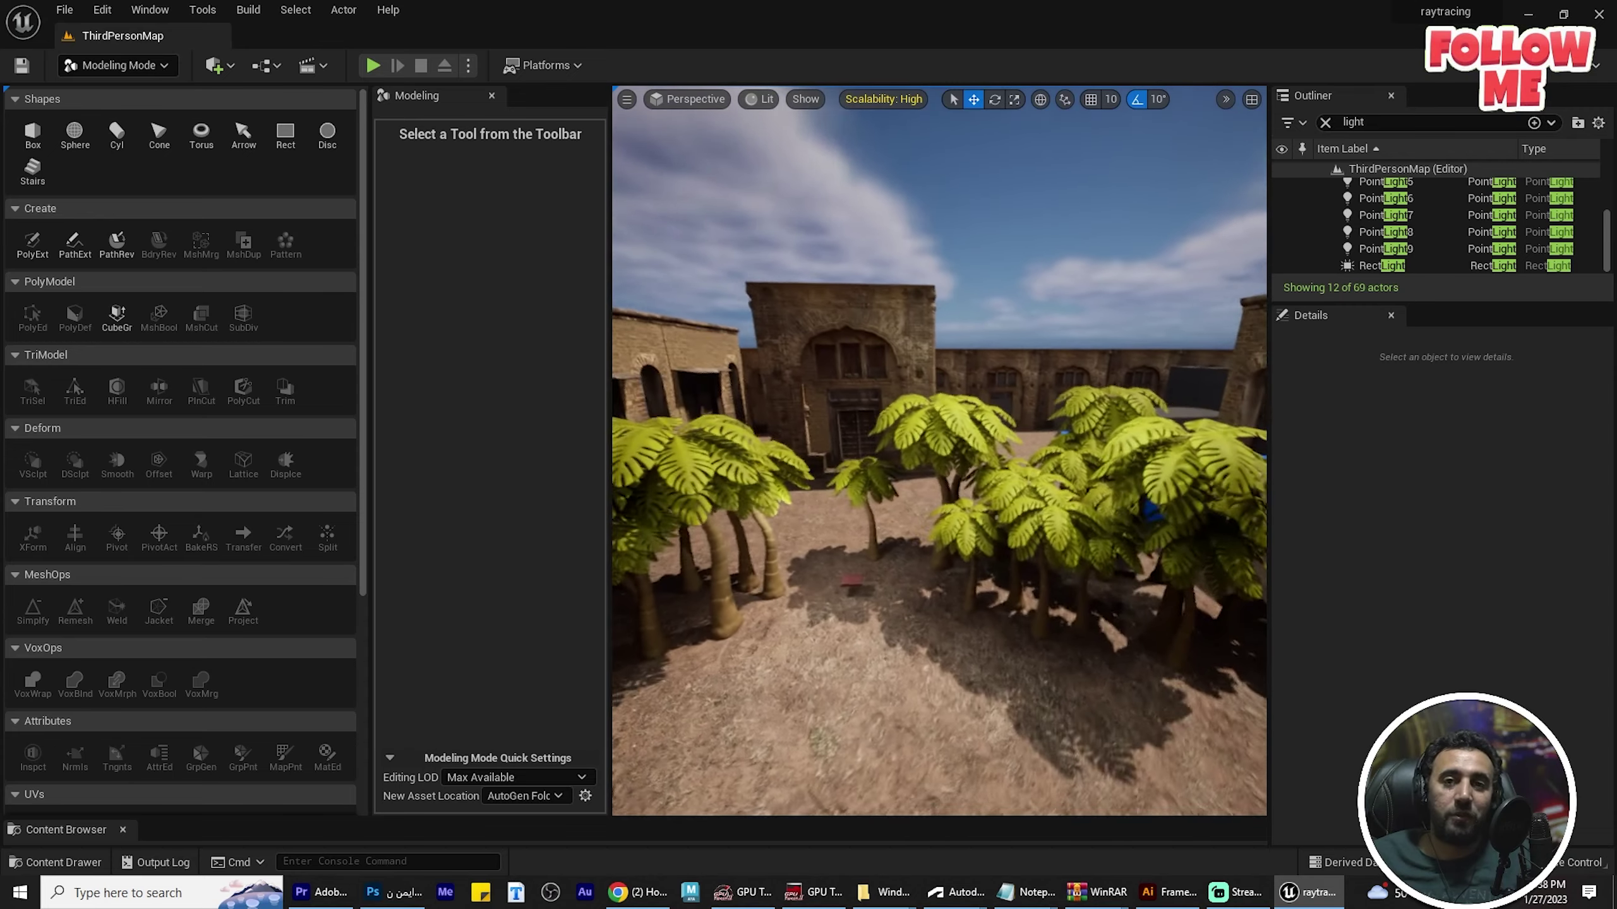
right_drag(976, 524, 976, 524)
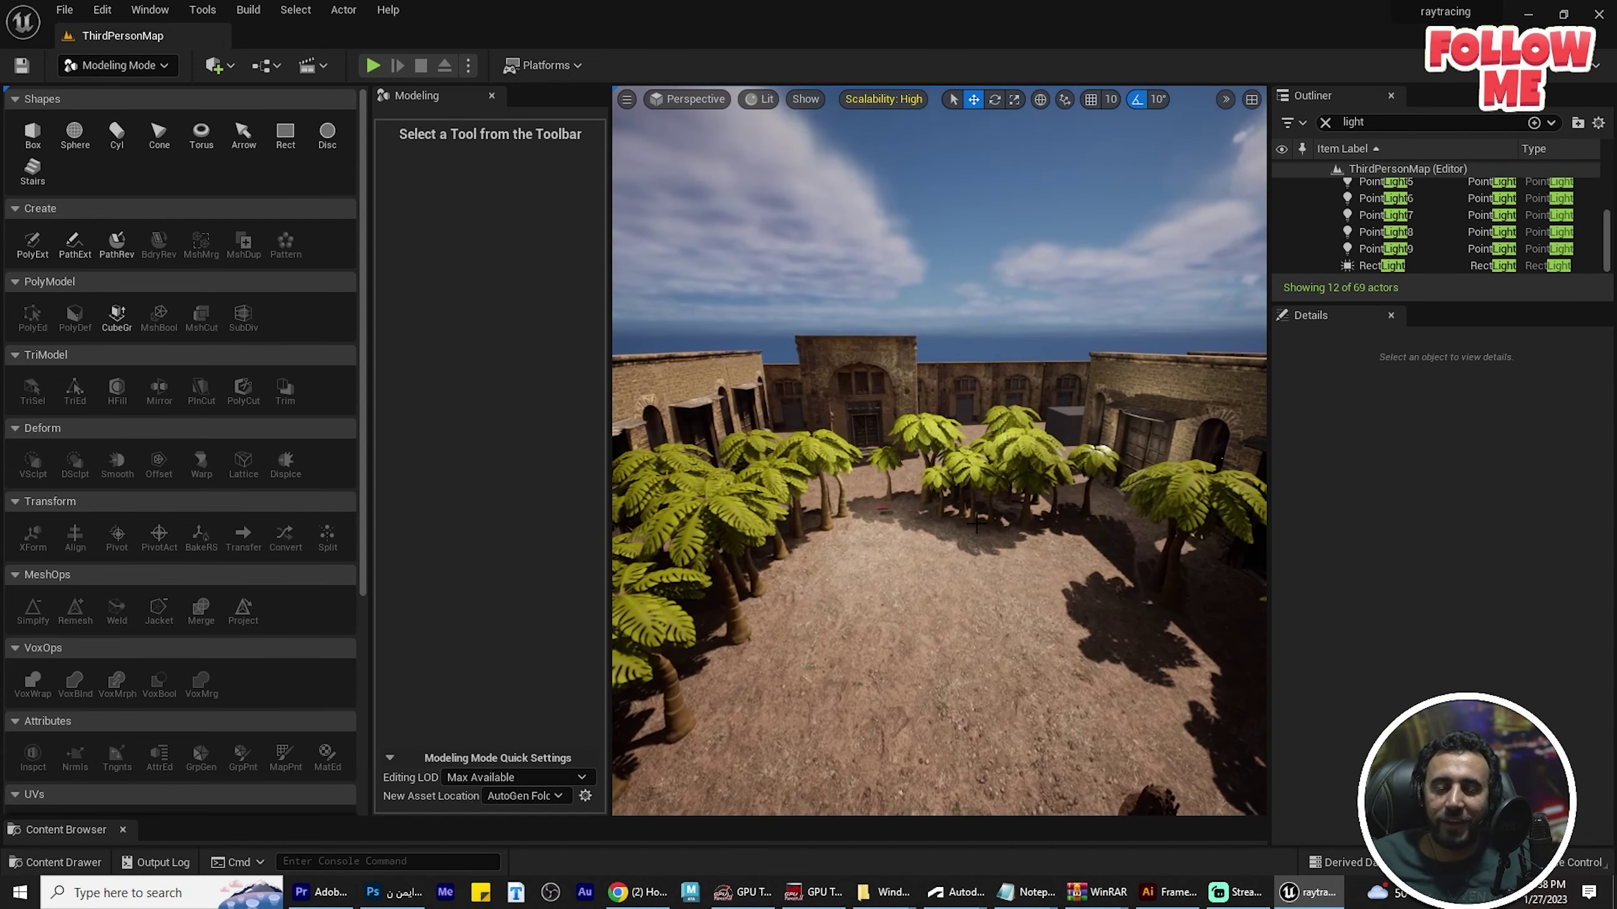